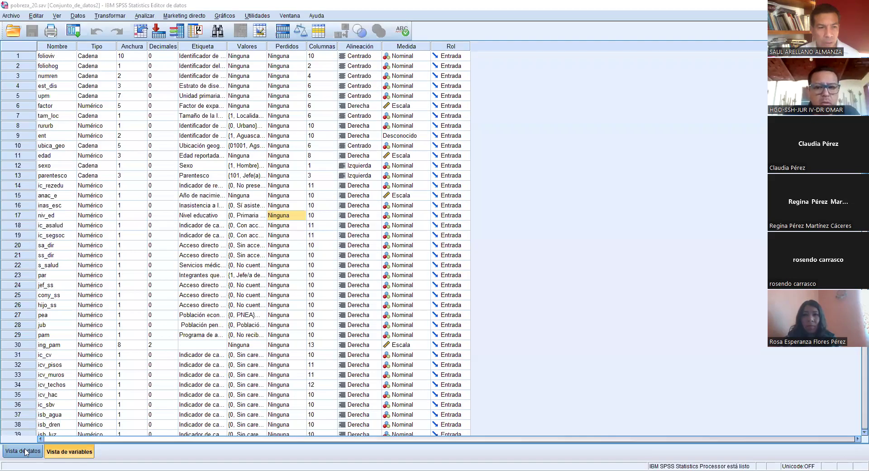
# Step: Widen the Valores and Etiqueta columns in the variable view so their texts can be read in full
pyautogui.click(26, 451)
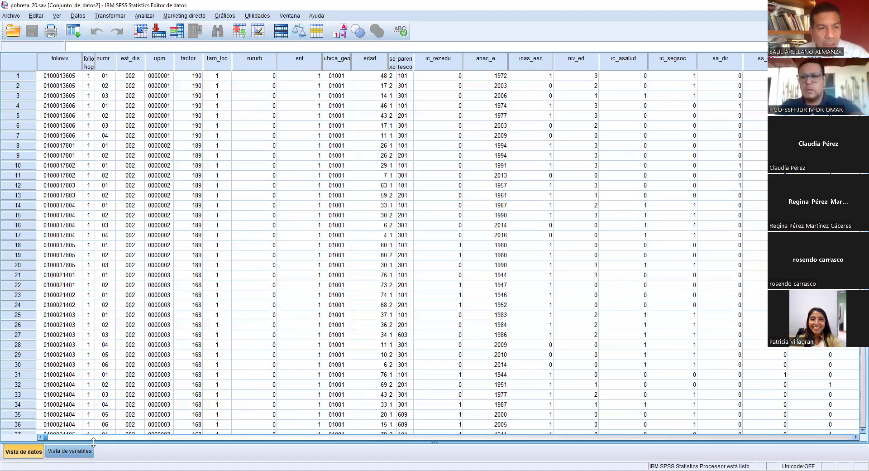
pyautogui.click(80, 452)
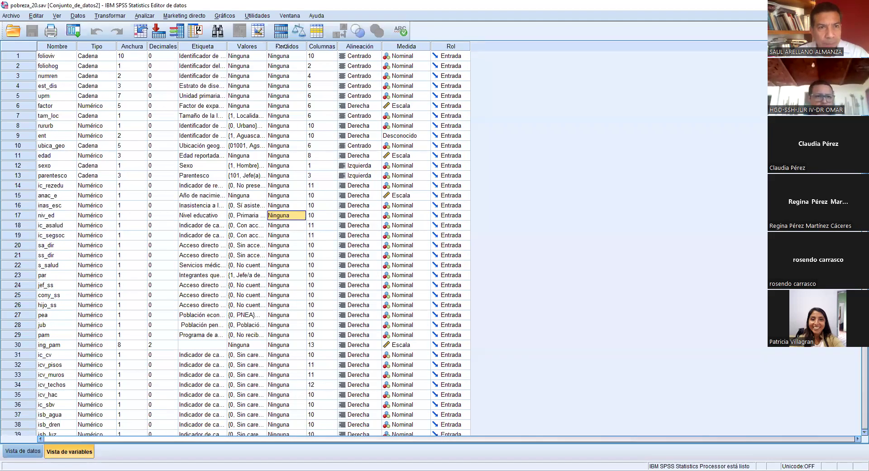
pyautogui.moveTo(341, 49); pyautogui.dragTo(339, 49)
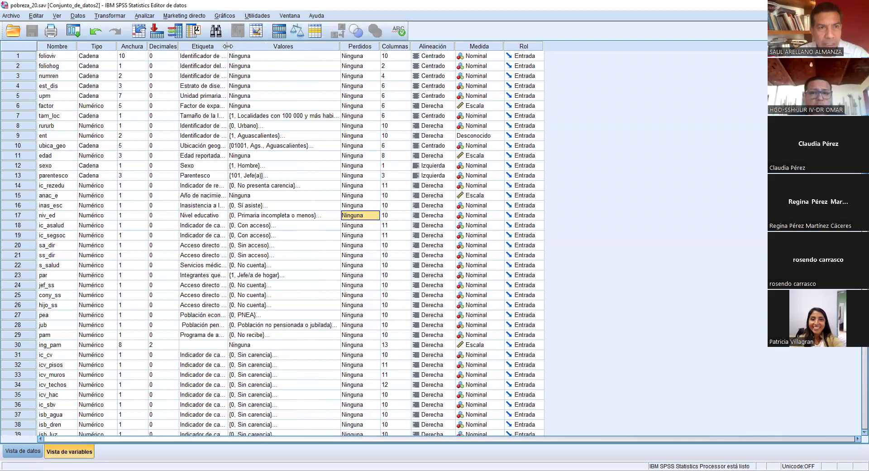
pyautogui.moveTo(227, 47); pyautogui.dragTo(403, 73)
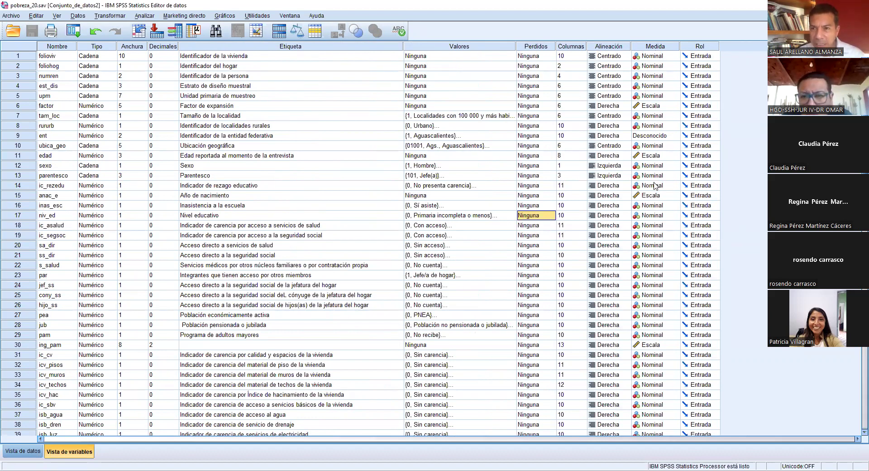
# Step: Set the measurement level of the variables pobreza, pobreza_e and pobreza_m to Nominal
pyautogui.scroll(-8, 656, 208)
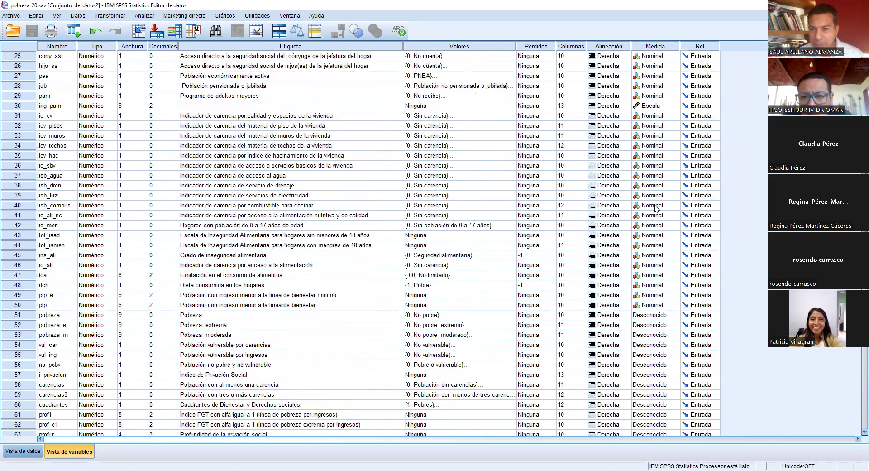
pyautogui.scroll(-4, 656, 208)
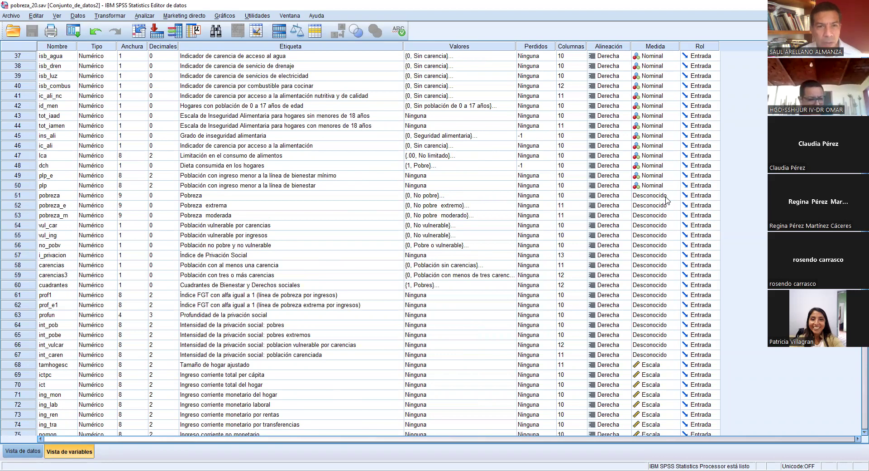
pyautogui.click(665, 198)
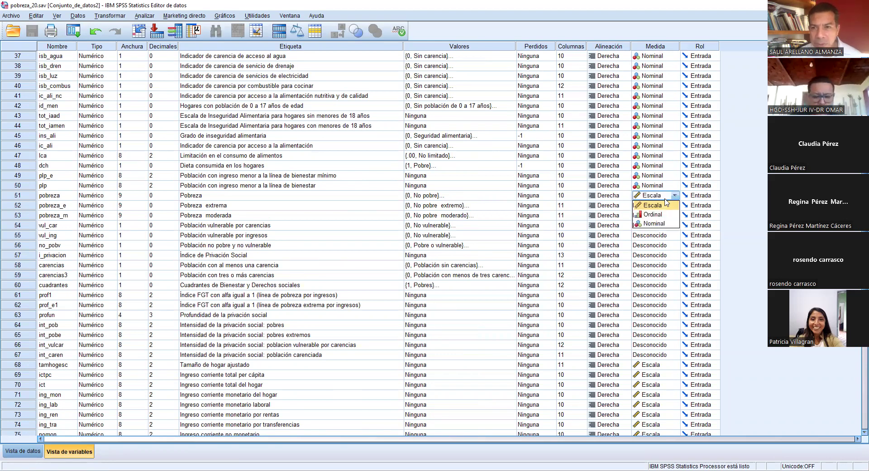
pyautogui.click(658, 223)
pyautogui.click(668, 207)
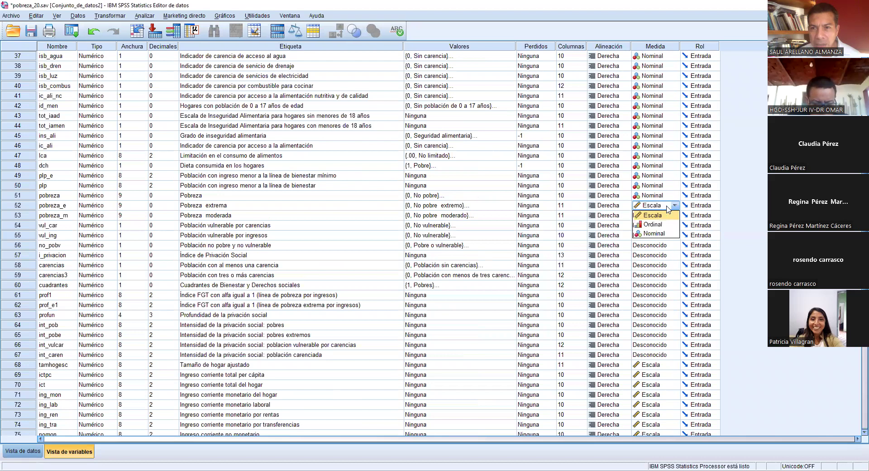
pyautogui.click(663, 233)
pyautogui.click(667, 216)
pyautogui.click(666, 245)
# Step: Set the measurement level of vul_car and vul_ing to Nominal, and return to the data view
pyautogui.click(668, 226)
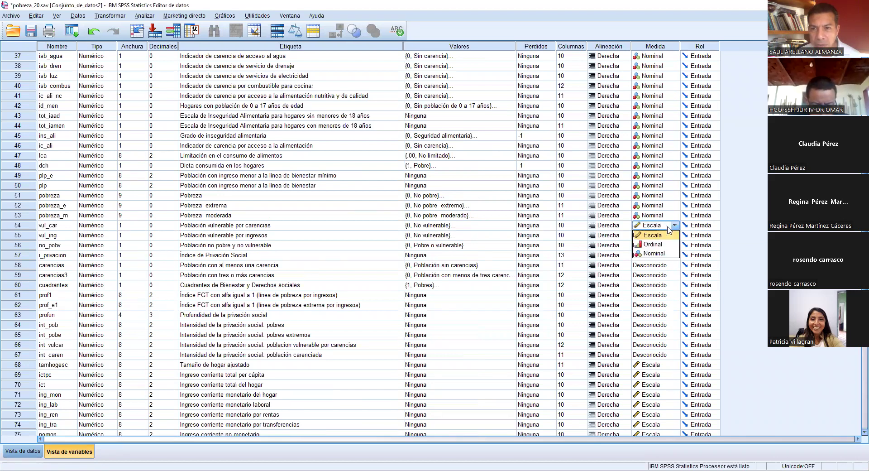
pyautogui.click(654, 253)
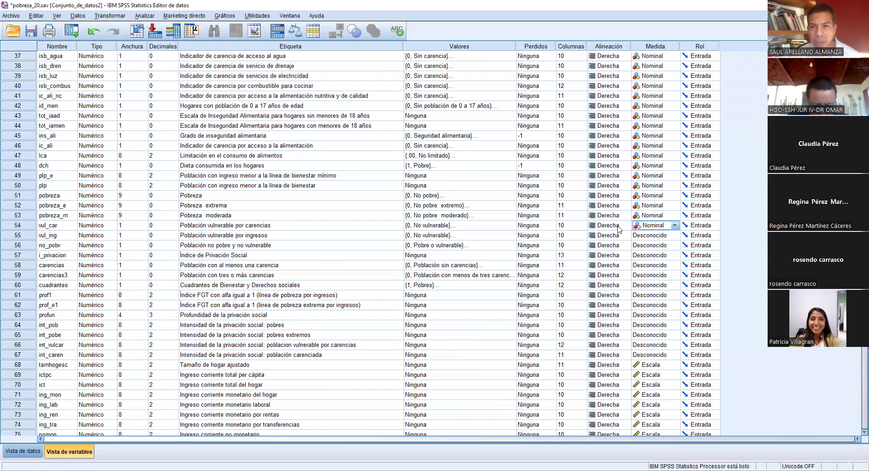
pyautogui.click(671, 235)
pyautogui.click(673, 236)
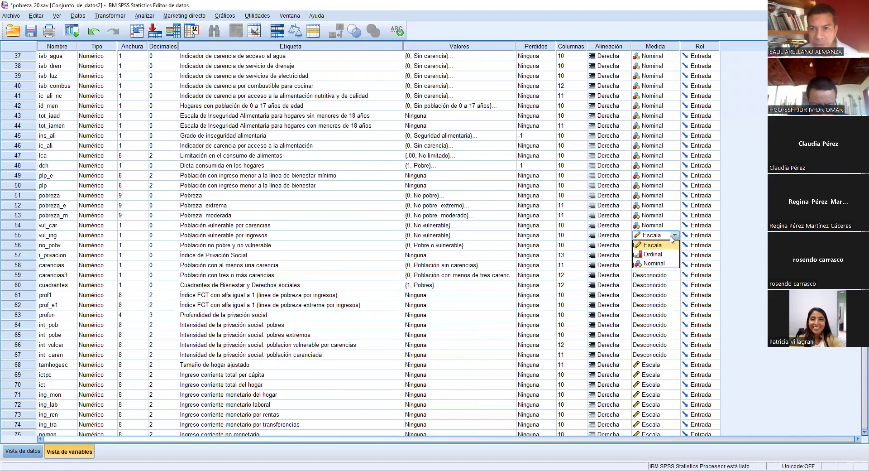
pyautogui.click(655, 264)
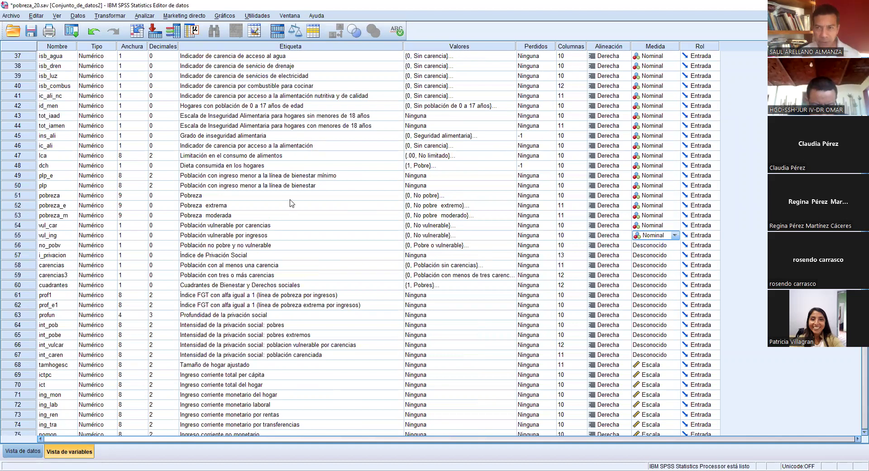
pyautogui.click(12, 452)
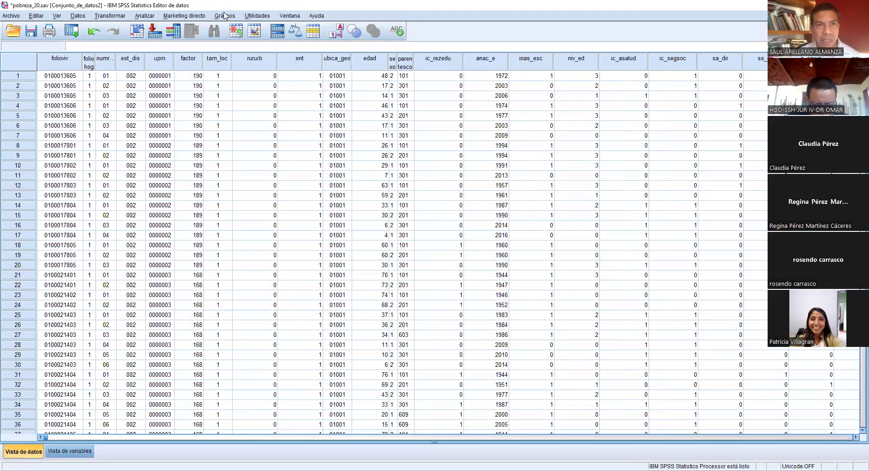
pyautogui.click(146, 16)
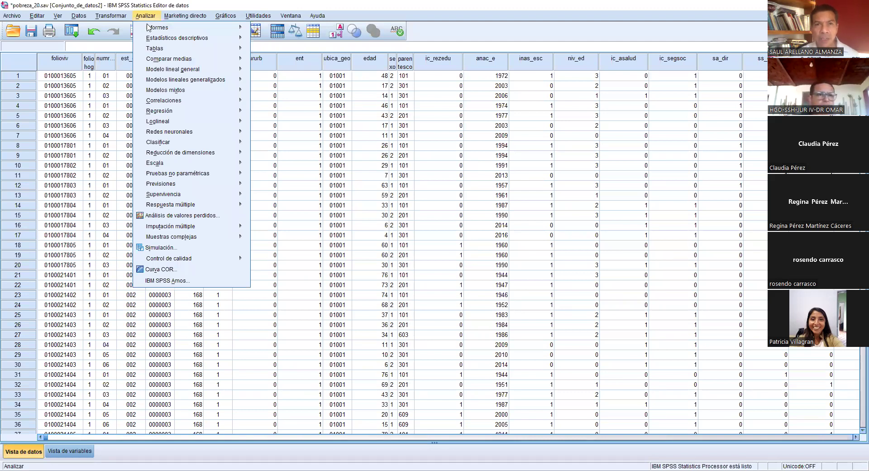
pyautogui.moveTo(149, 27)
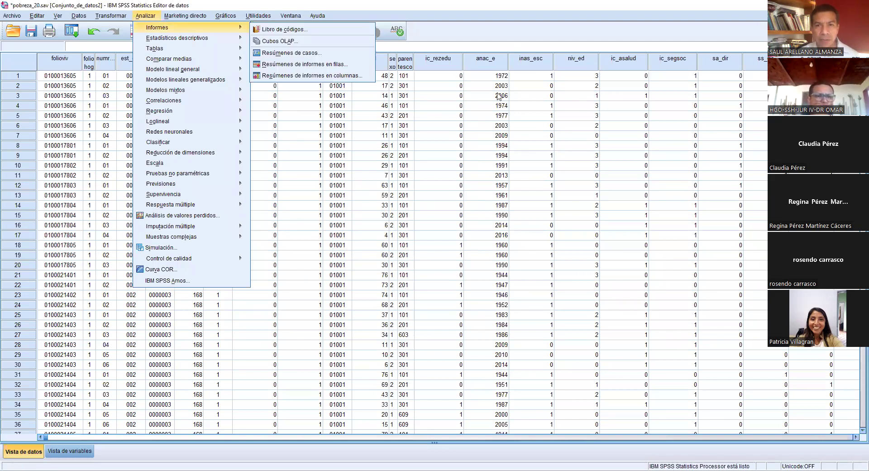
pyautogui.click(500, 95)
pyautogui.click(151, 15)
pyautogui.moveTo(166, 16)
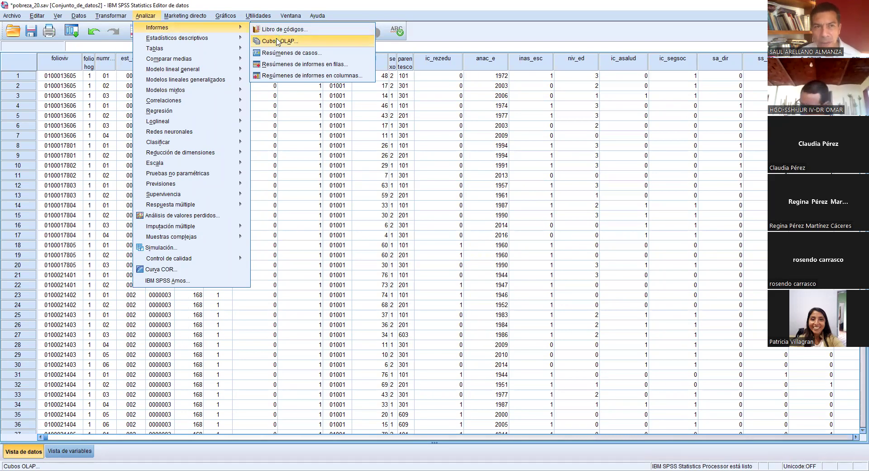
pyautogui.click(277, 42)
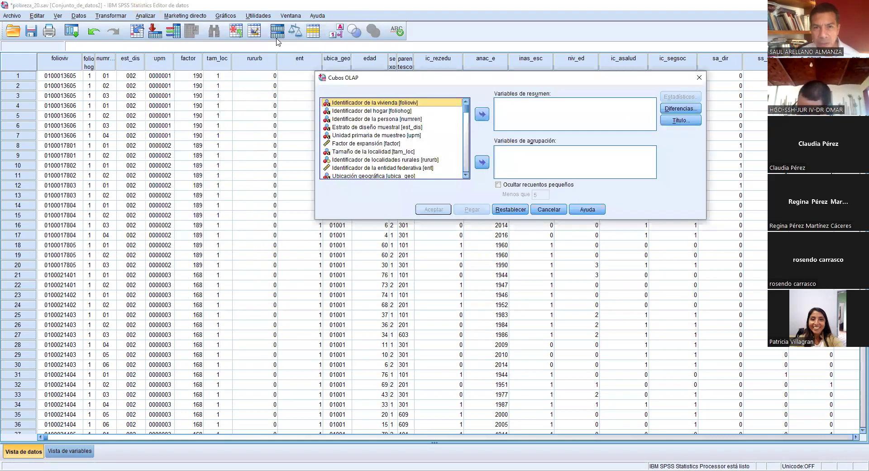
pyautogui.scroll(-10, 469, 117)
pyautogui.moveTo(473, 137); pyautogui.dragTo(478, 160)
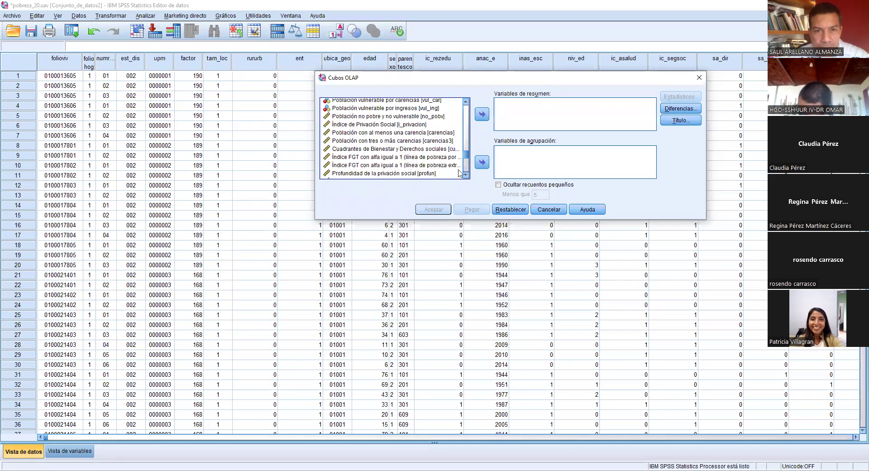
pyautogui.scroll(-2, 460, 173)
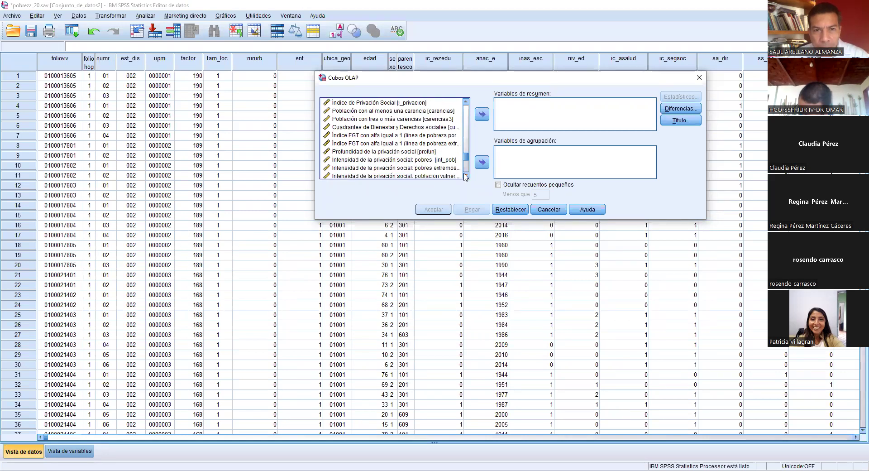
pyautogui.click(550, 210)
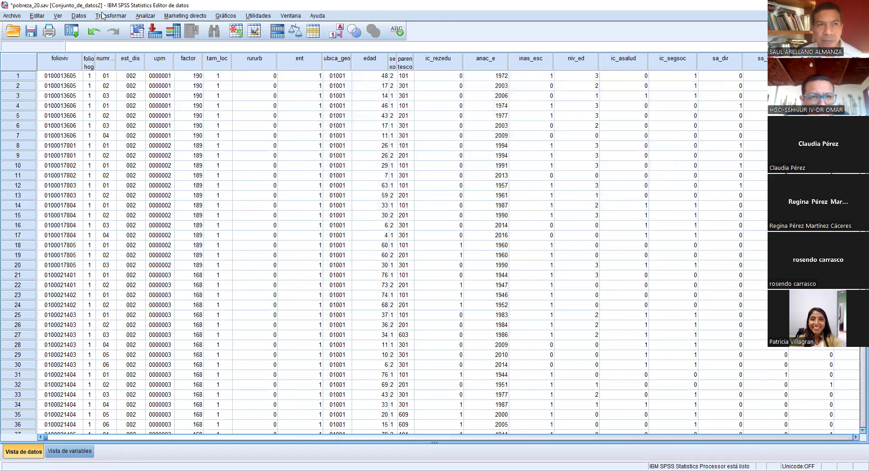
# Step: Weight the cases using Factor de expansión [factor] as the frequency variable
pyautogui.click(85, 17)
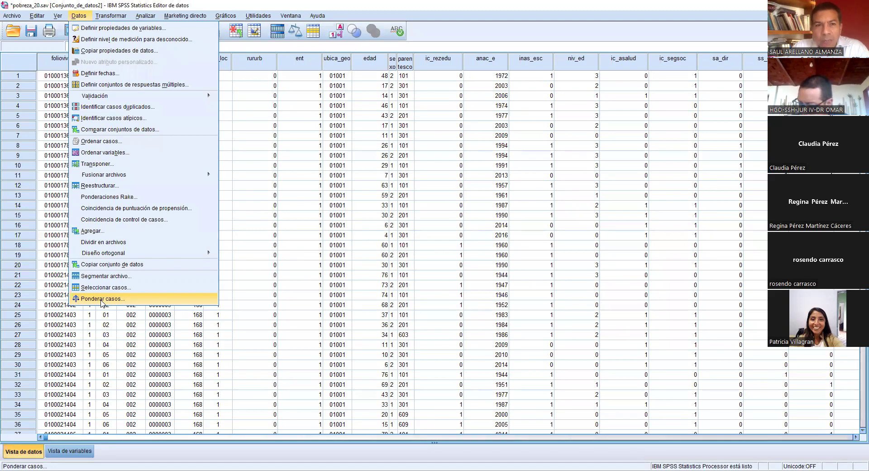
pyautogui.click(102, 300)
pyautogui.moveTo(463, 187); pyautogui.dragTo(444, 96)
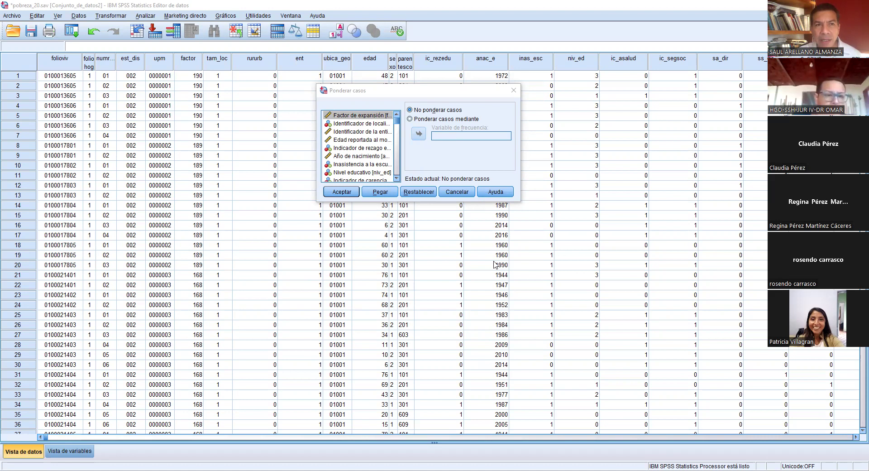
pyautogui.click(410, 119)
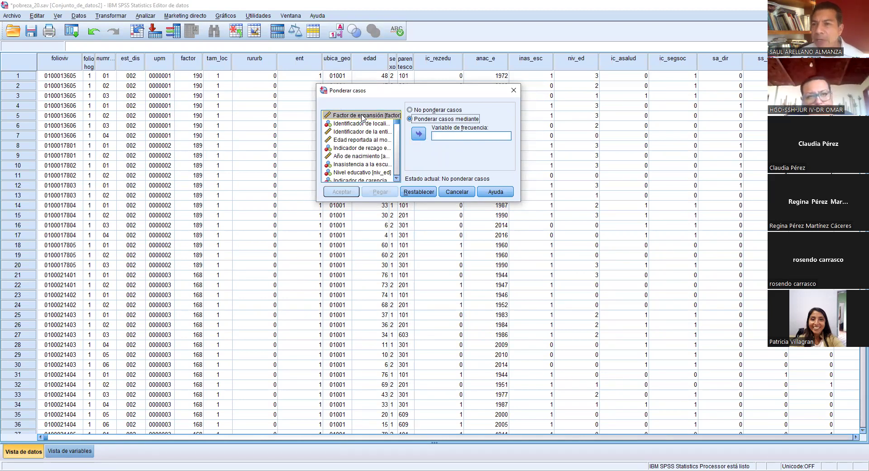
pyautogui.click(420, 136)
pyautogui.click(344, 192)
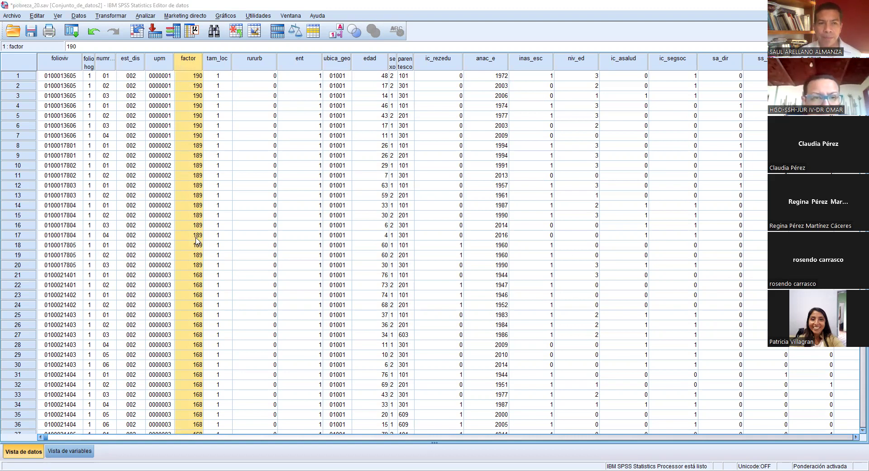
# Step: Examine the expansion factors of successive cases down the factor column of the data
pyautogui.scroll(-3, 195, 231)
pyautogui.scroll(-1, 195, 229)
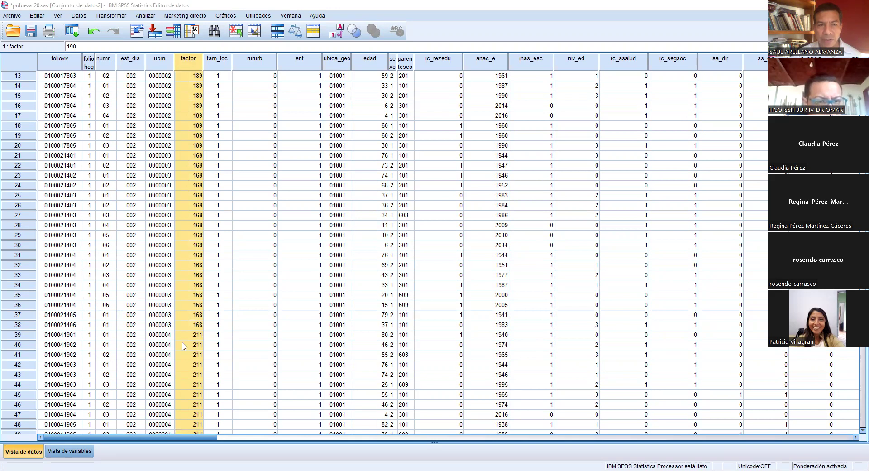
pyautogui.scroll(-4, 189, 217)
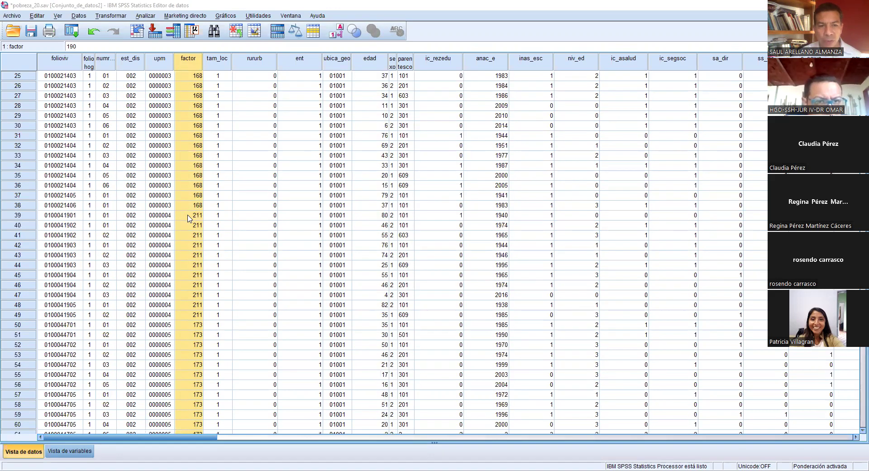
pyautogui.scroll(-2, 570, 397)
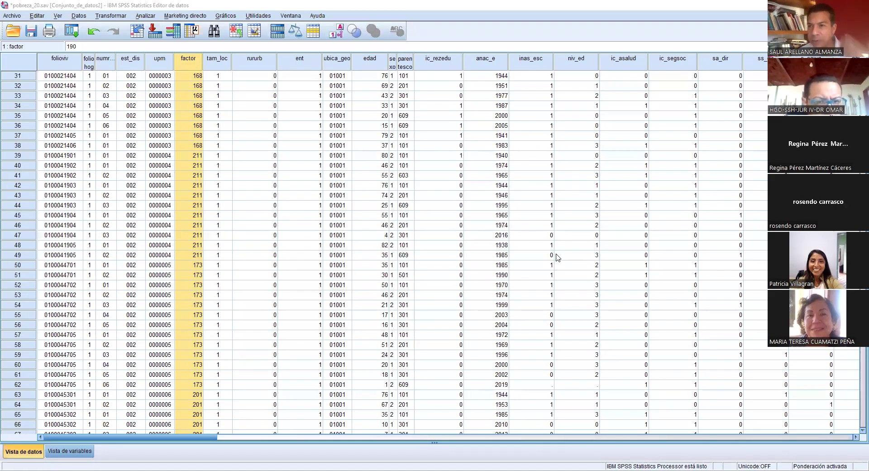
pyautogui.scroll(10, 380, 232)
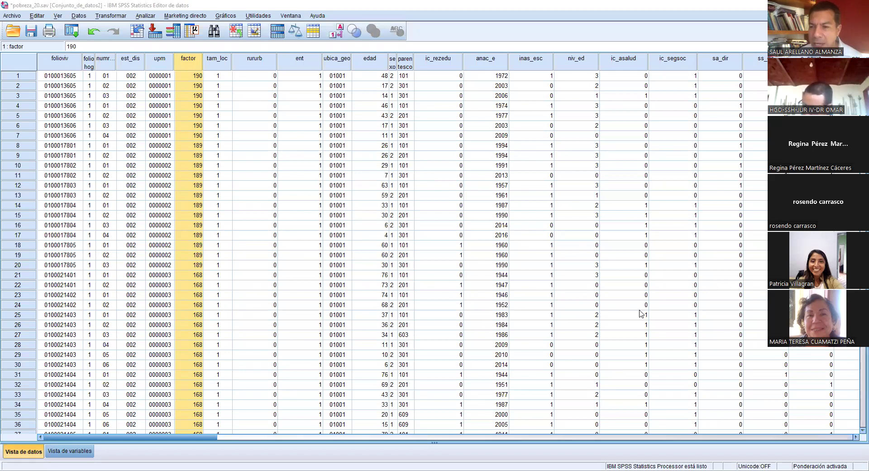
# Step: Start an OLAP Cubes report and add Ingreso corriente total per cápita [ictpc] as a summary variable
pyautogui.click(146, 16)
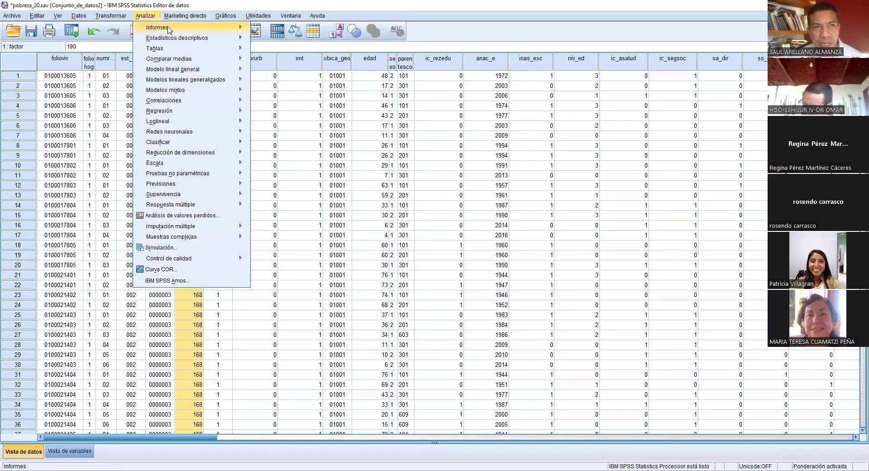
pyautogui.moveTo(217, 28)
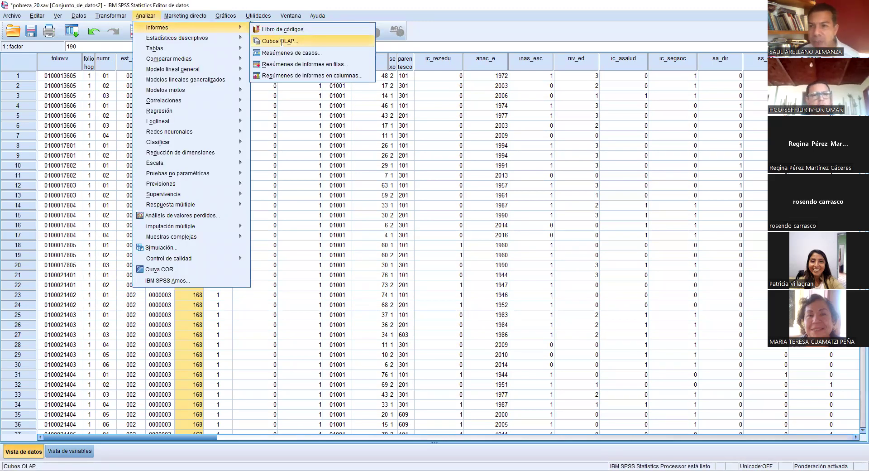
pyautogui.click(282, 41)
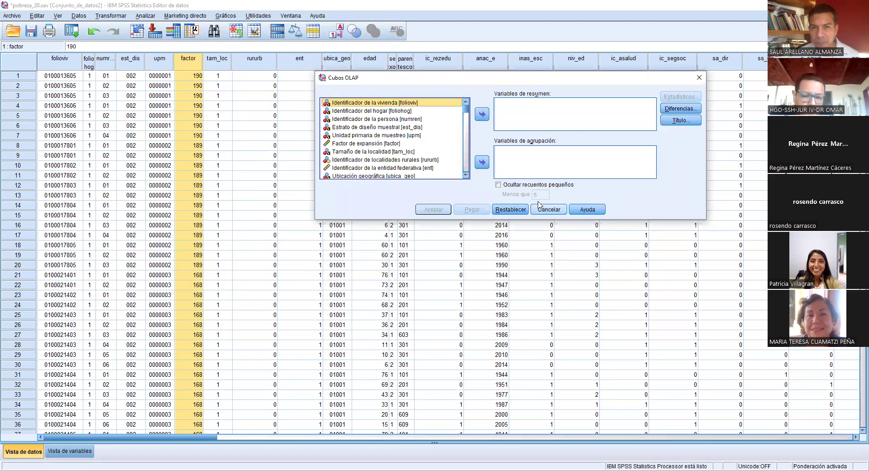
pyautogui.click(466, 154)
pyautogui.moveTo(466, 152); pyautogui.dragTo(467, 169)
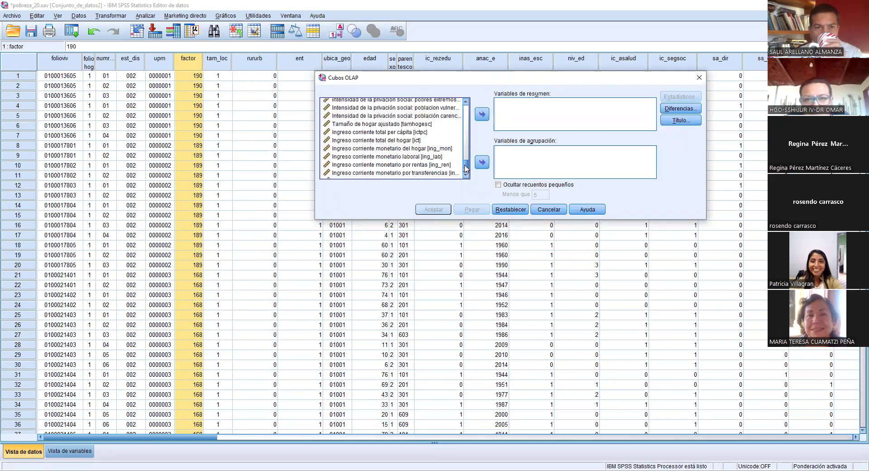
pyautogui.click(372, 133)
pyautogui.keyDown('ctrl'); pyautogui.click(366, 140); pyautogui.keyUp('ctrl')
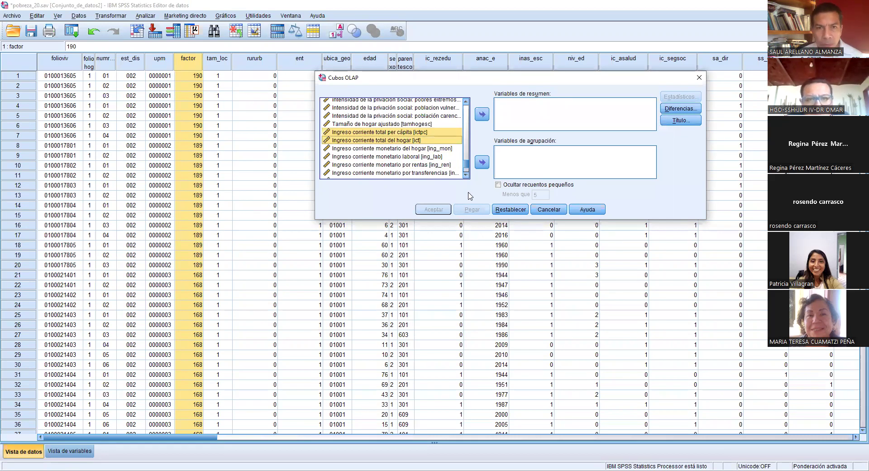
pyautogui.hotkey('shift', 'Down')
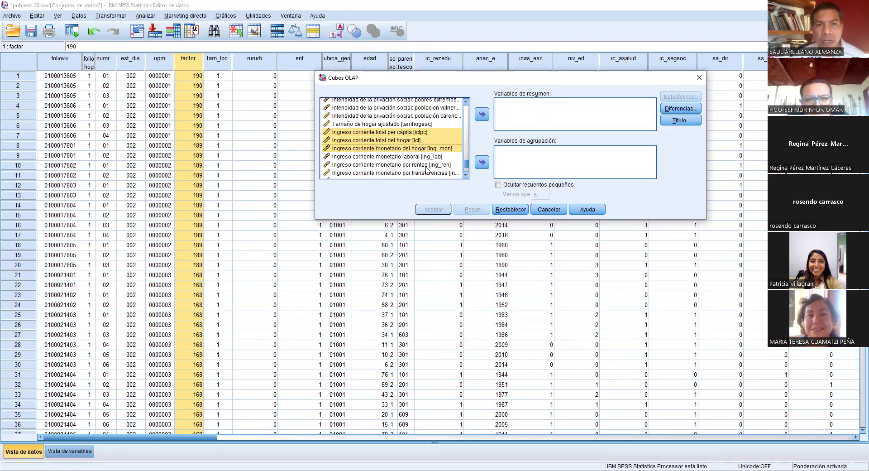
pyautogui.click(393, 133)
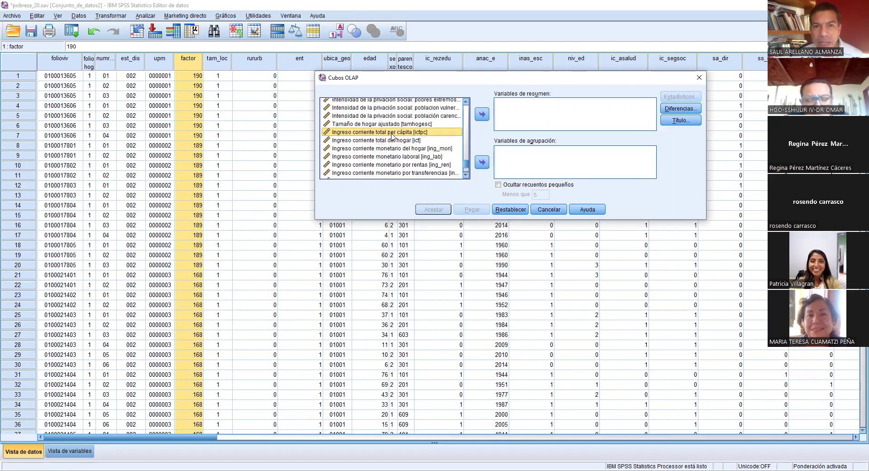
pyautogui.doubleClick(392, 133)
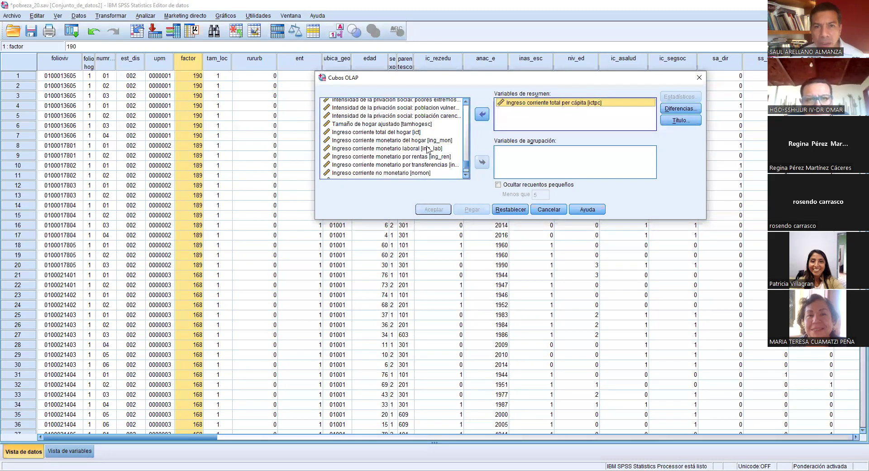
# Step: Add Ingreso corriente monetario laboral [ing_lab] and Ingreso corriente monetario por transferencias [ing_tra] to the summary variables
pyautogui.click(392, 140)
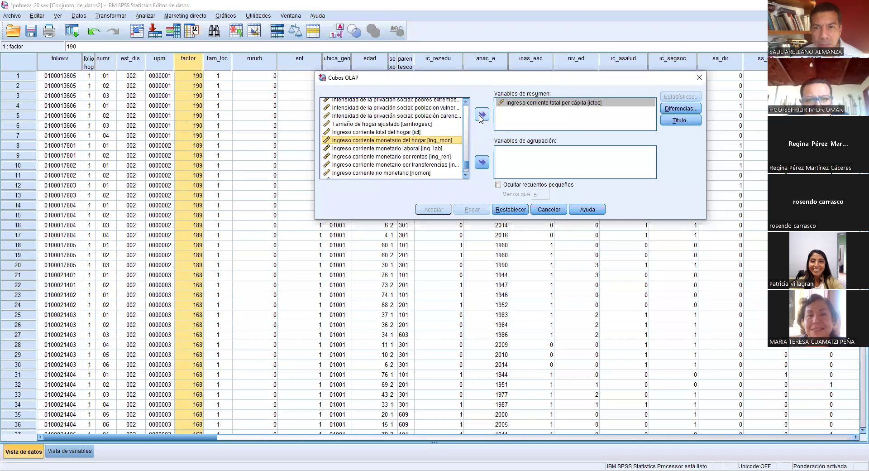
pyautogui.click(428, 149)
pyautogui.doubleClick(431, 148)
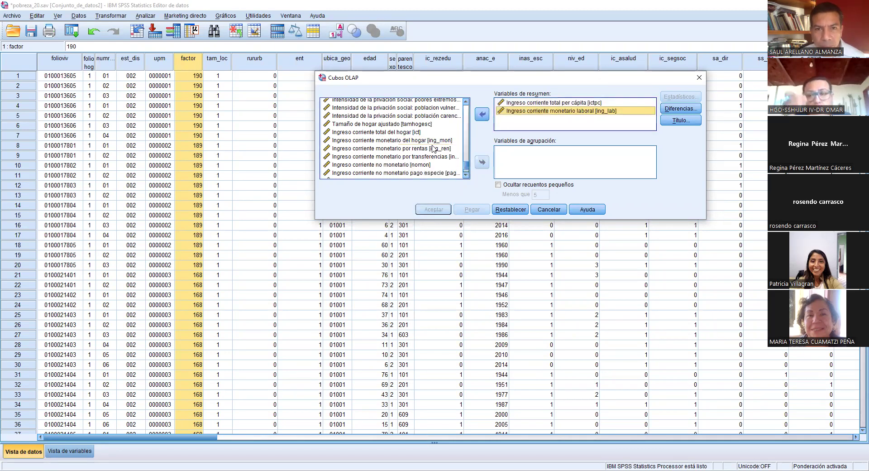
pyautogui.click(407, 157)
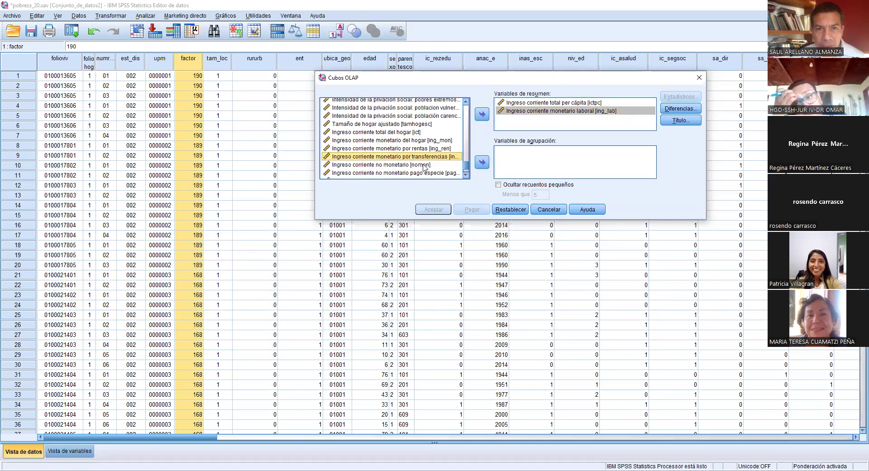
pyautogui.click(420, 148)
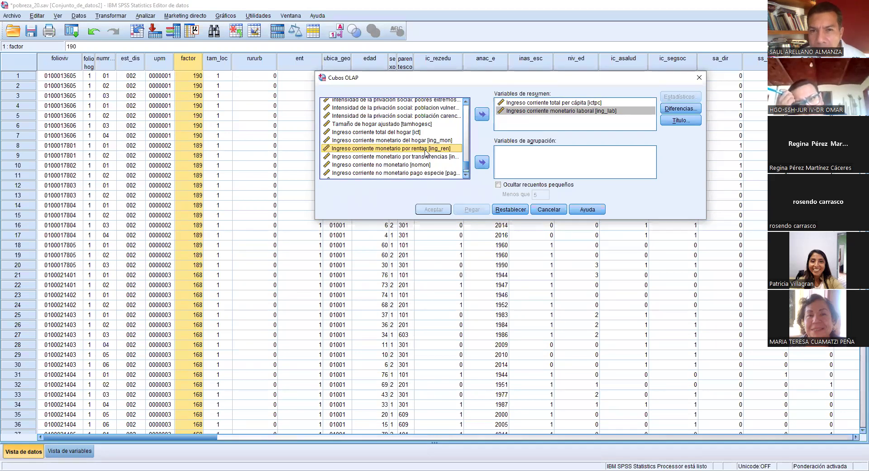
pyautogui.click(420, 156)
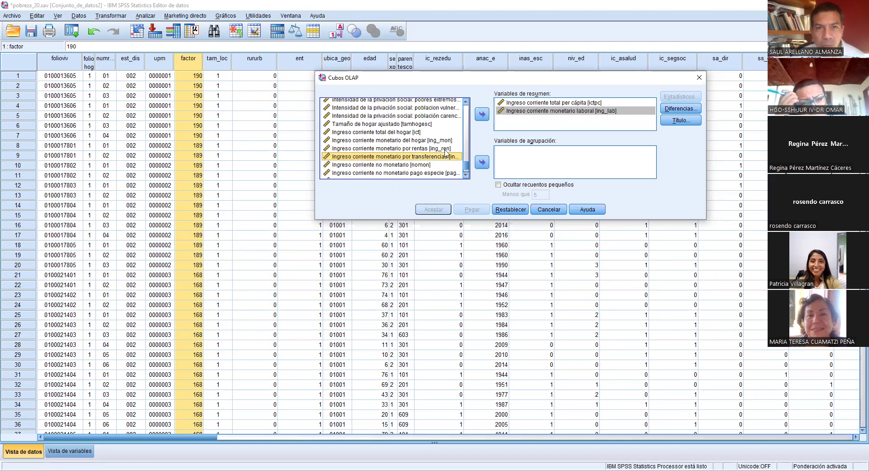
pyautogui.scroll(-1, 448, 153)
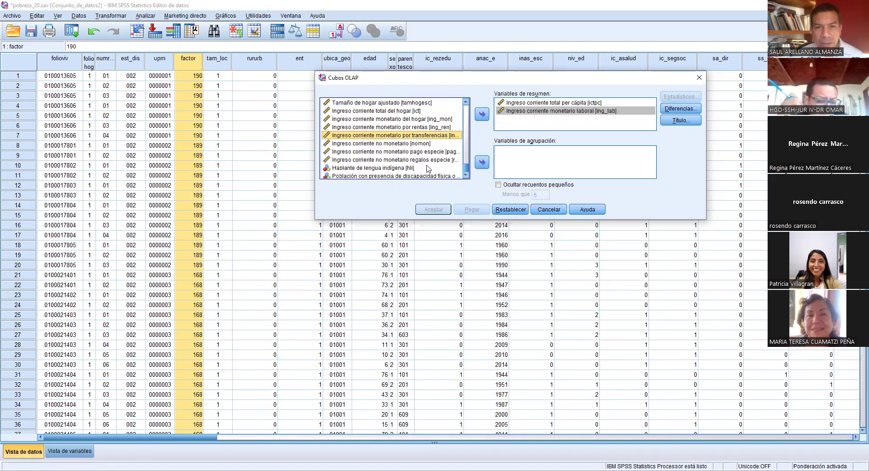
pyautogui.click(482, 114)
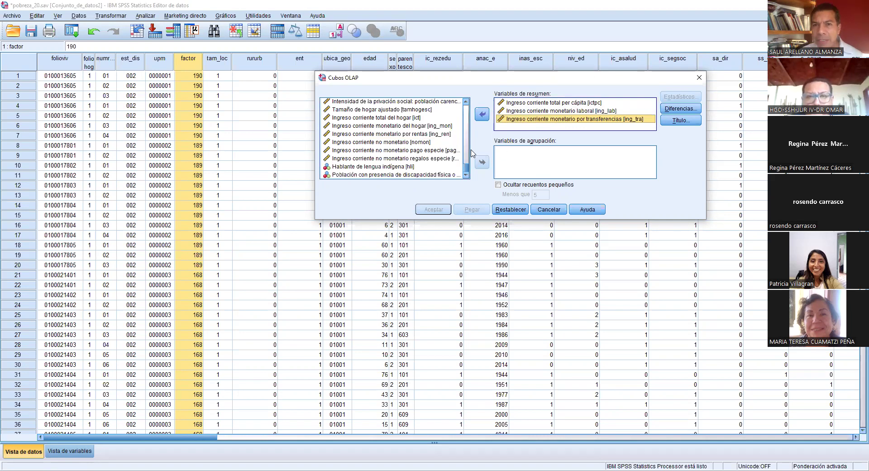
# Step: Set Hablante de lengua indígena [hli] as the grouping variable of the OLAP cube
pyautogui.scroll(2, 467, 170)
pyautogui.scroll(-2, 466, 170)
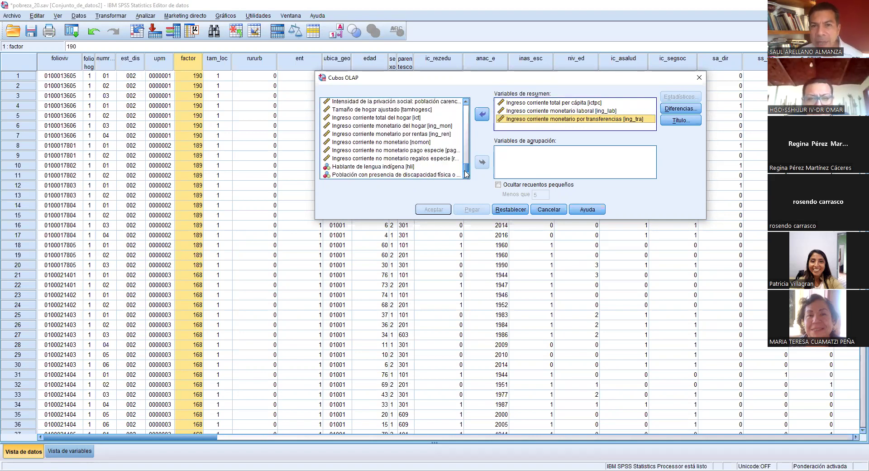
pyautogui.click(384, 167)
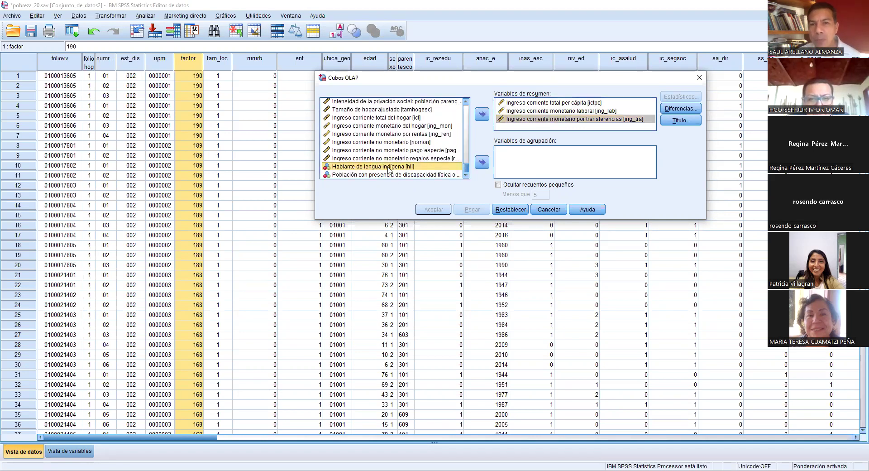
pyautogui.click(482, 163)
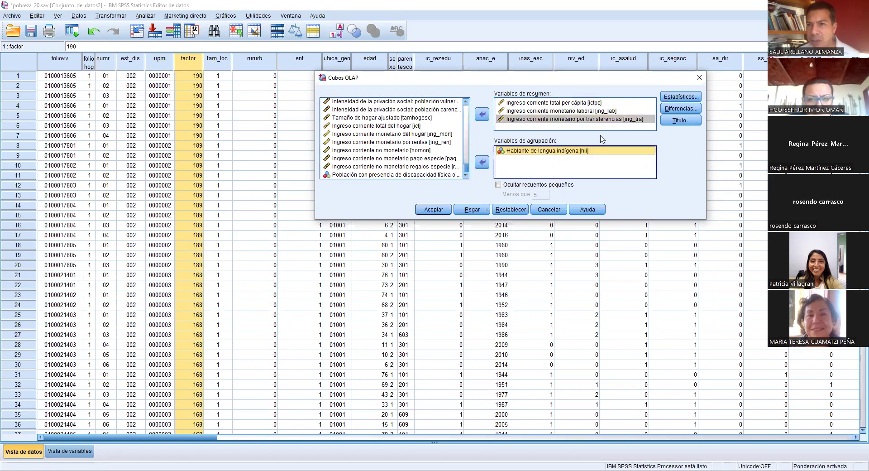
# Step: Remove Suma, Porcentaje de la suma total and Porcentaje del N total from the OLAP cube's cell statistics
pyautogui.click(682, 99)
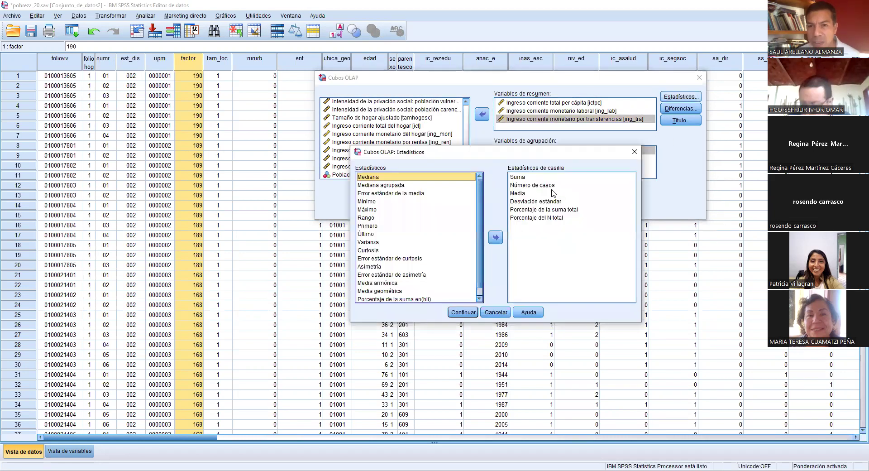
pyautogui.click(526, 177)
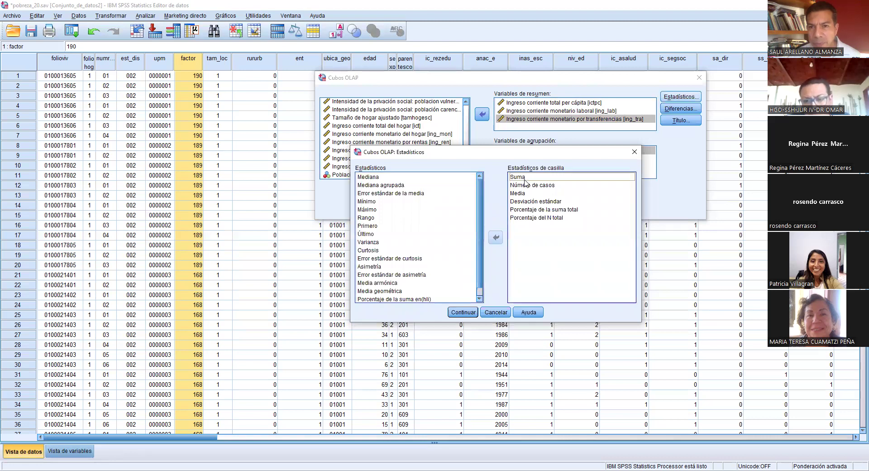
pyautogui.click(495, 237)
pyautogui.click(533, 177)
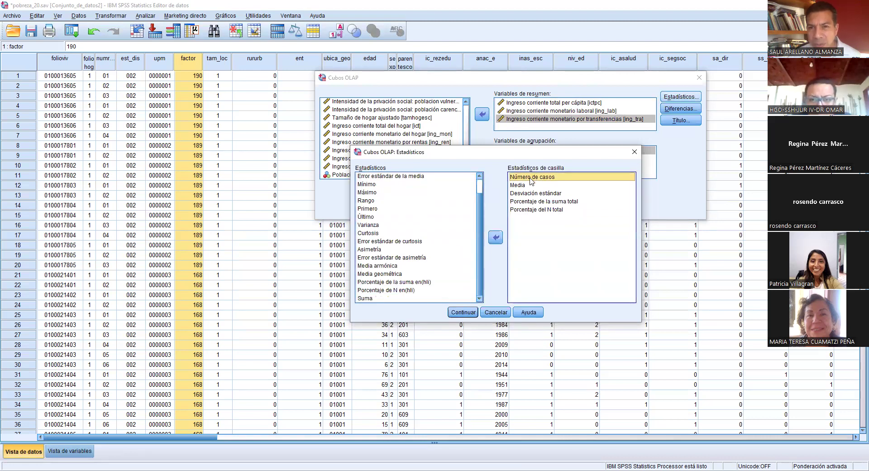
pyautogui.click(537, 202)
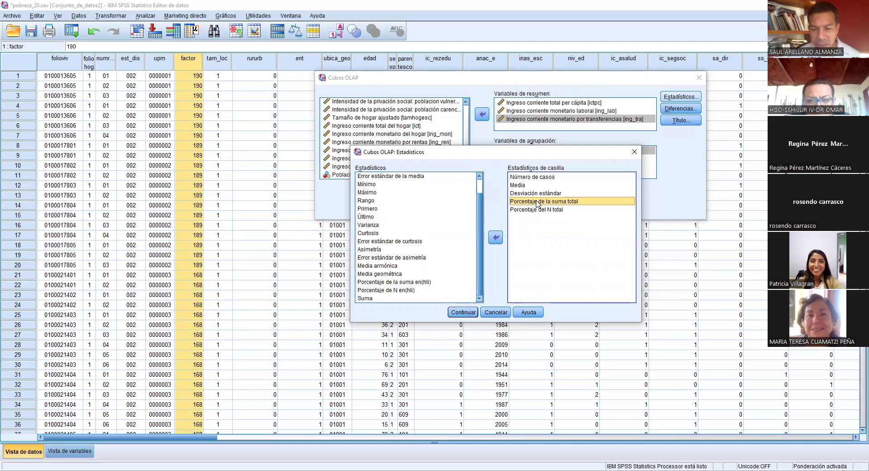
pyautogui.keyDown('shift'); pyautogui.click(538, 209); pyautogui.keyUp('shift')
pyautogui.click(496, 237)
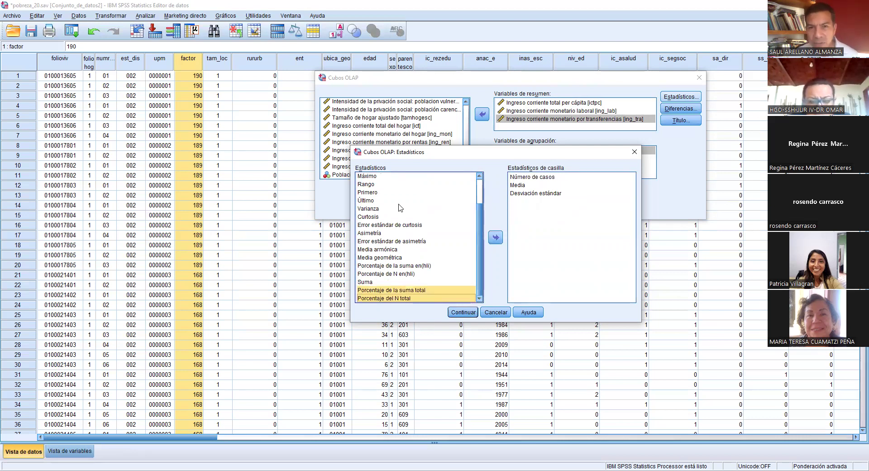
# Step: Add Mínimo and Máximo to the cell statistics and run the OLAP Cubes report
pyautogui.scroll(1, 373, 185)
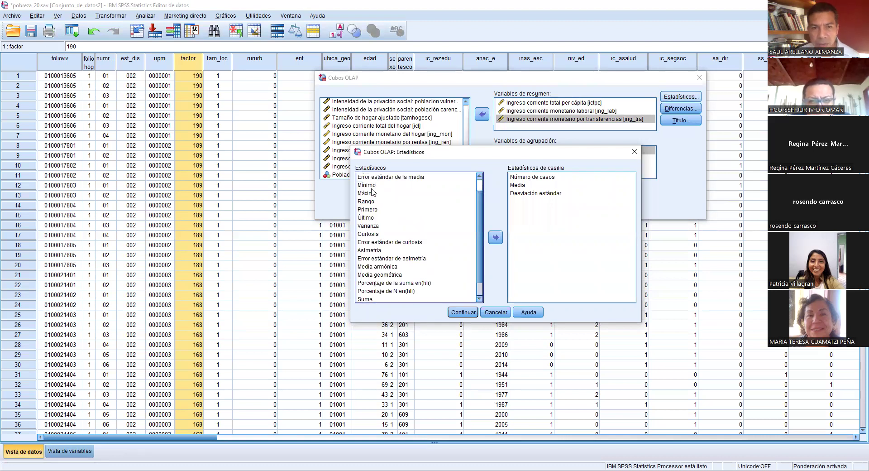
pyautogui.click(373, 186)
pyautogui.keyDown('shift'); pyautogui.click(373, 192); pyautogui.keyUp('shift')
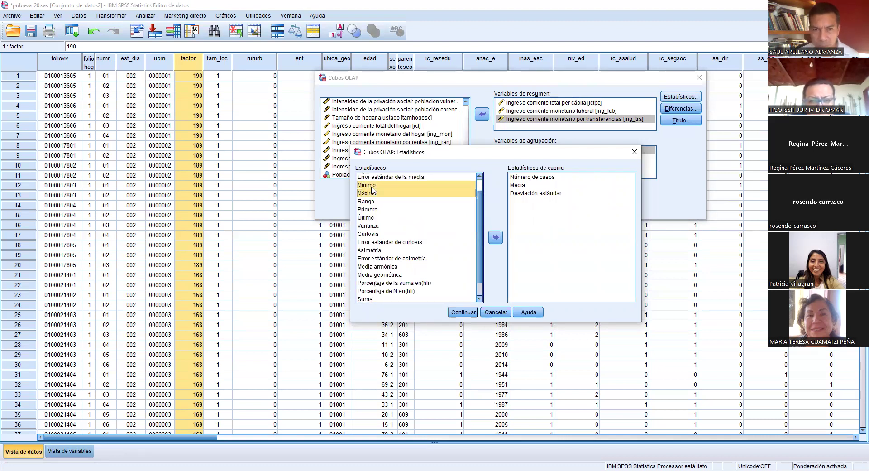
pyautogui.click(496, 237)
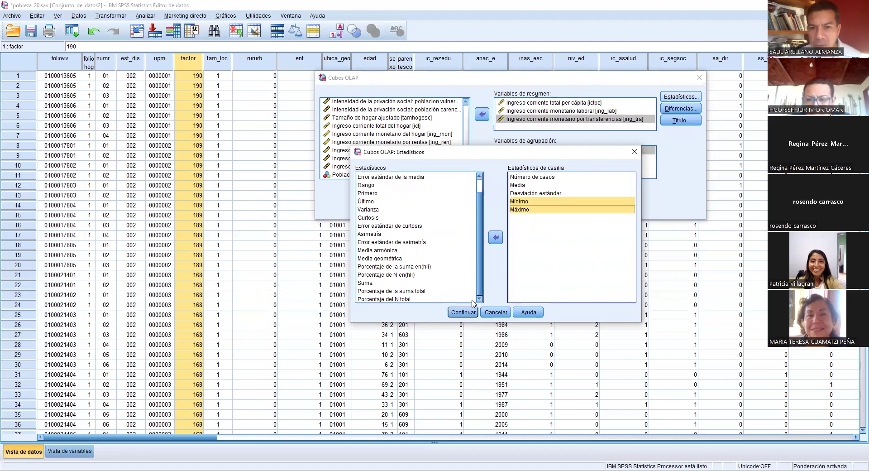
pyautogui.click(472, 314)
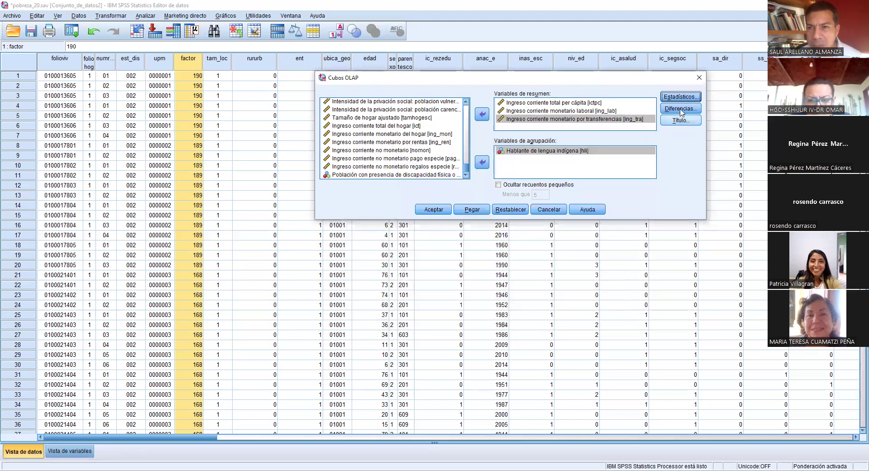
pyautogui.click(428, 209)
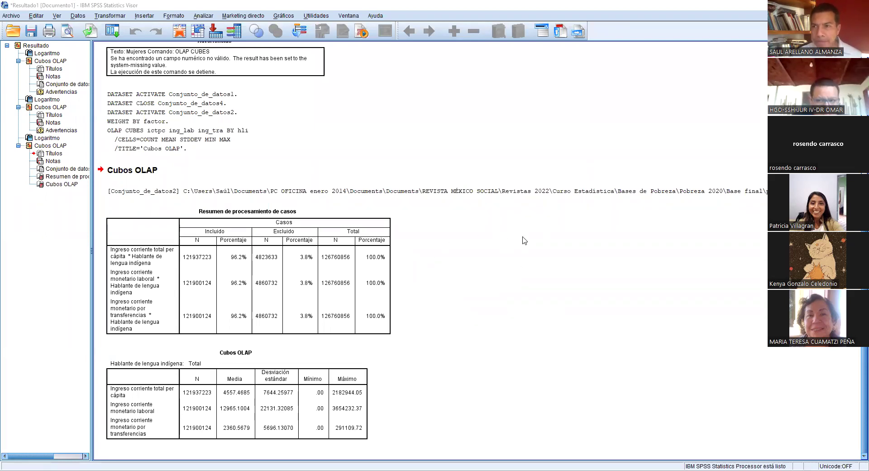
# Step: Display the Cubos OLAP output table for Habla lengua indígena and for No habla lengua indígena to compare the incomes
pyautogui.click(257, 254)
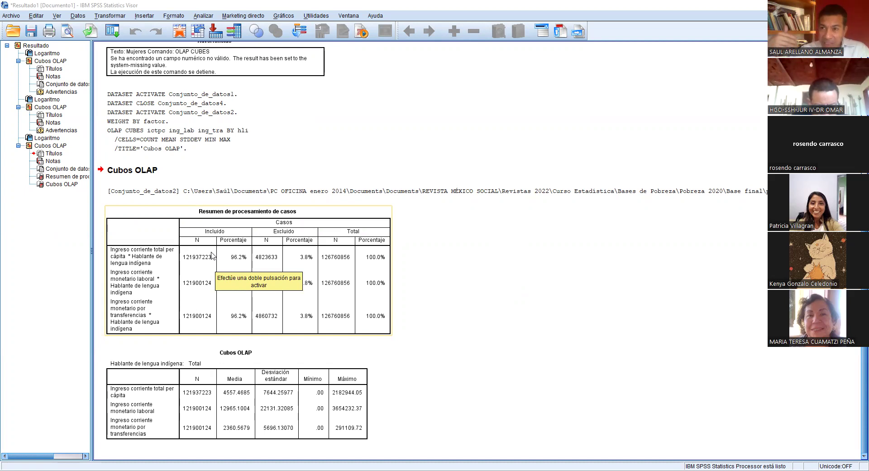
pyautogui.click(271, 362)
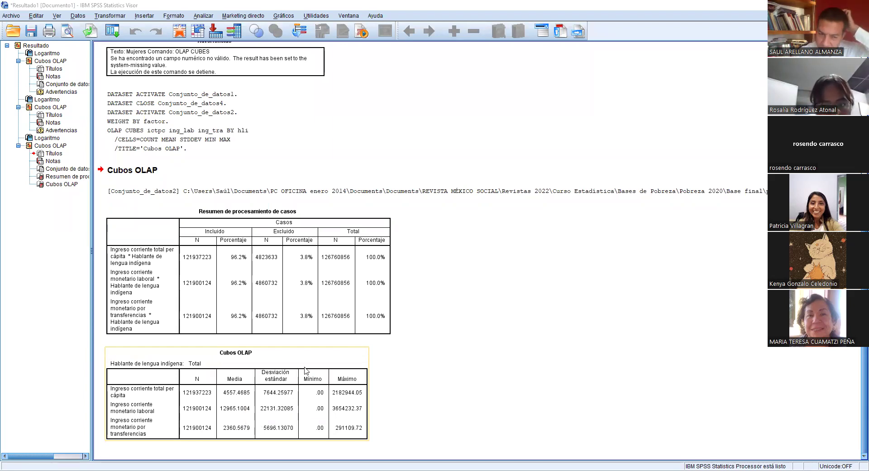
pyautogui.click(291, 358)
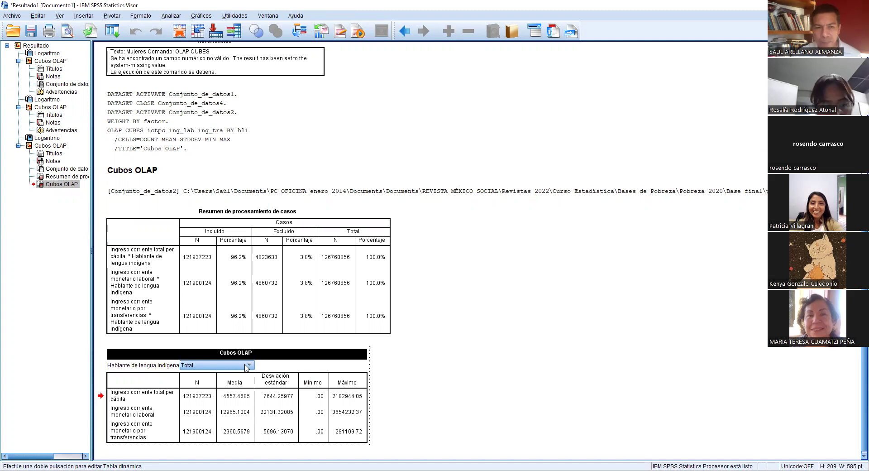
pyautogui.click(249, 365)
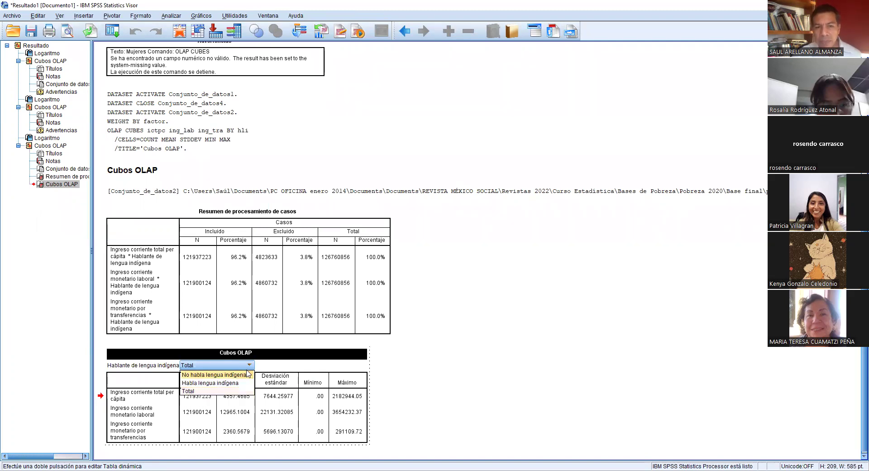
pyautogui.click(226, 384)
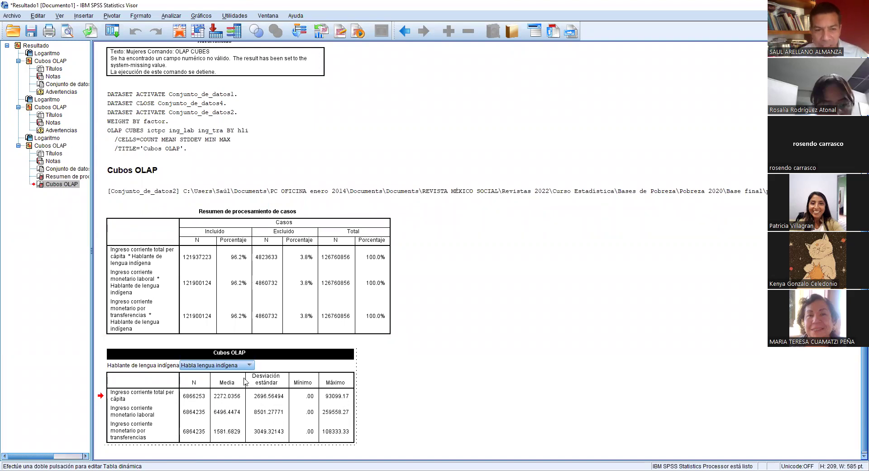
pyautogui.click(250, 366)
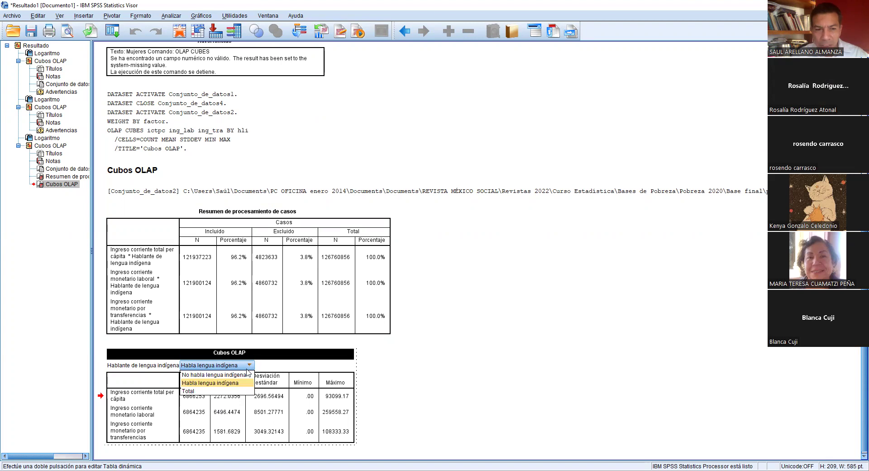
pyautogui.click(245, 374)
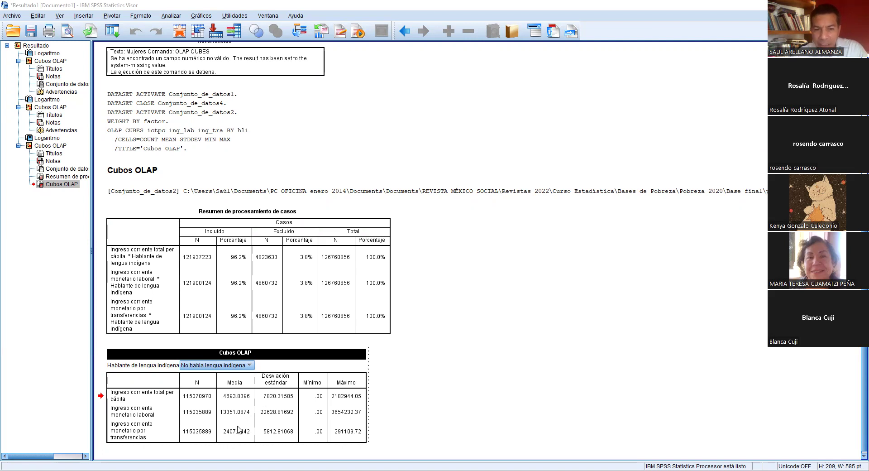
# Step: Switch the Cubos OLAP output table back to the Habla lengua indígena category
pyautogui.hotkey('alt', 'Down')
pyautogui.click(231, 388)
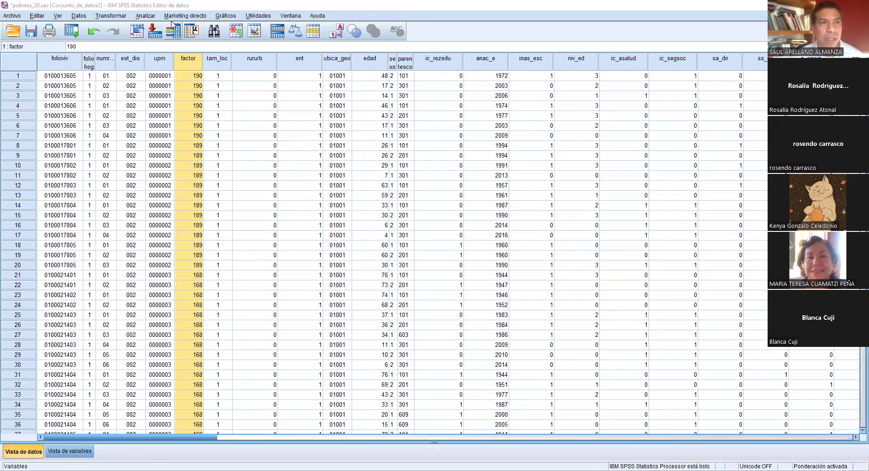
# Step: Reopen the OLAP Cubes setup for pobreza_20.sav and set its summary differences to Diferencias entre variables
pyautogui.click(145, 17)
pyautogui.moveTo(170, 28)
pyautogui.click(288, 37)
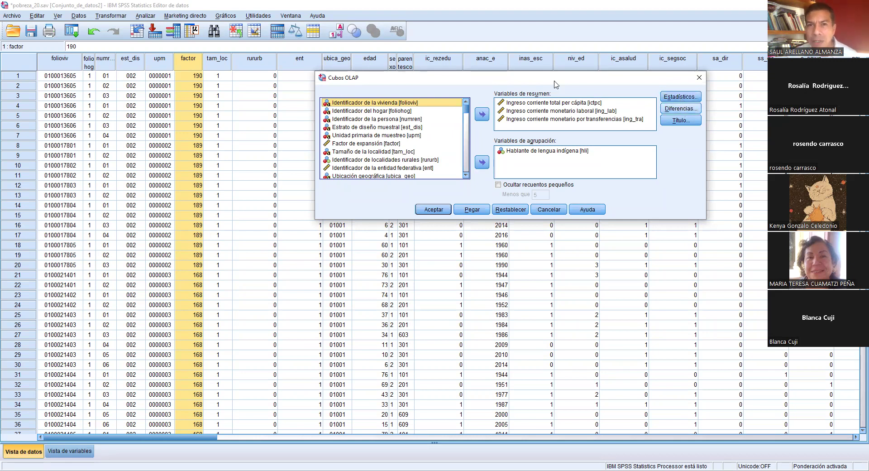
pyautogui.click(680, 109)
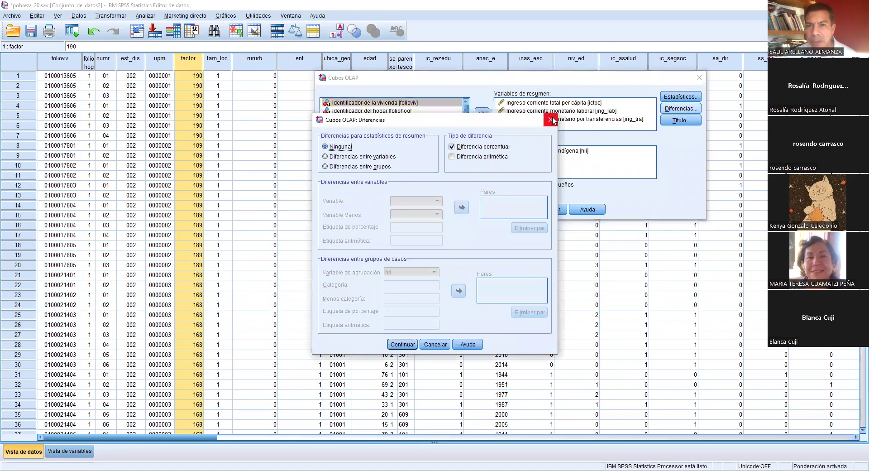
pyautogui.press('Escape')
pyautogui.click(681, 109)
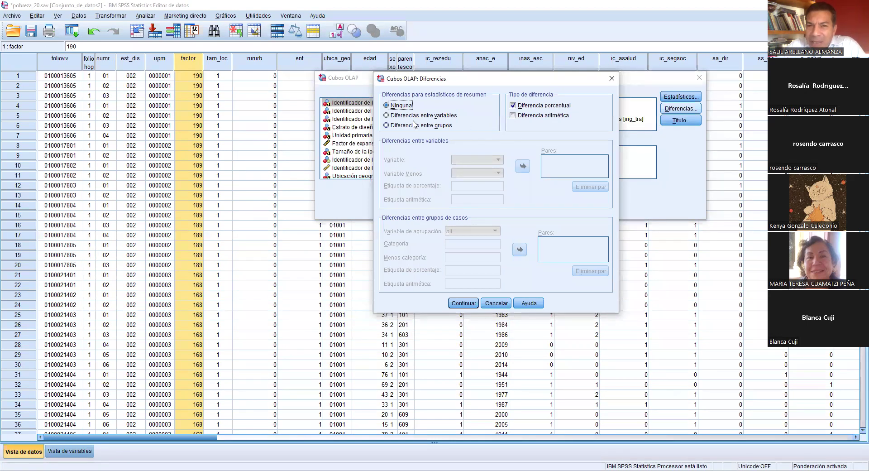
pyautogui.click(388, 116)
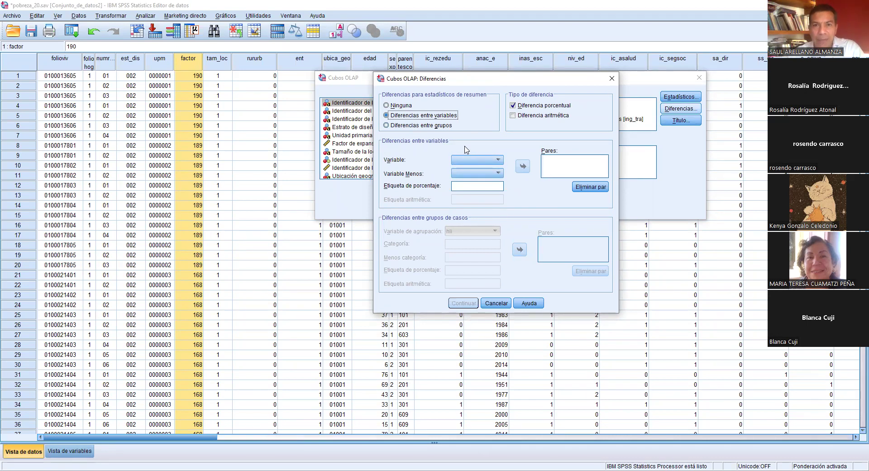
# Step: Define the compared pair with ictpc as the variable and ing_lab as the variable to subtract
pyautogui.click(499, 161)
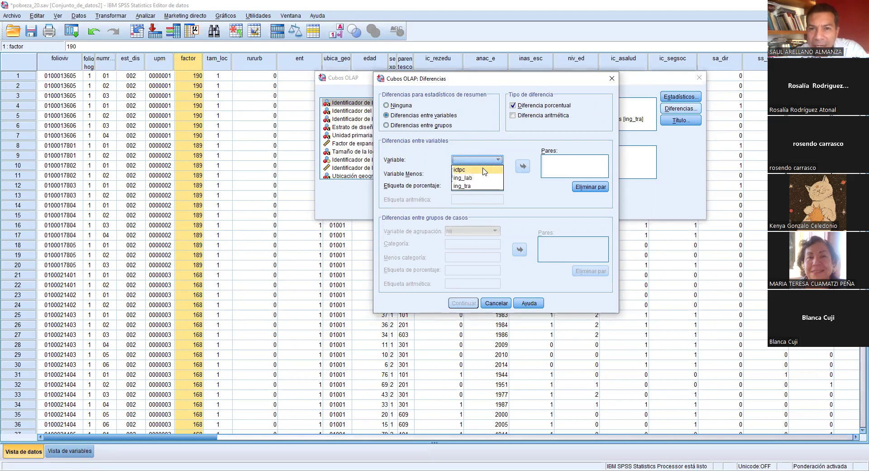
pyautogui.click(485, 170)
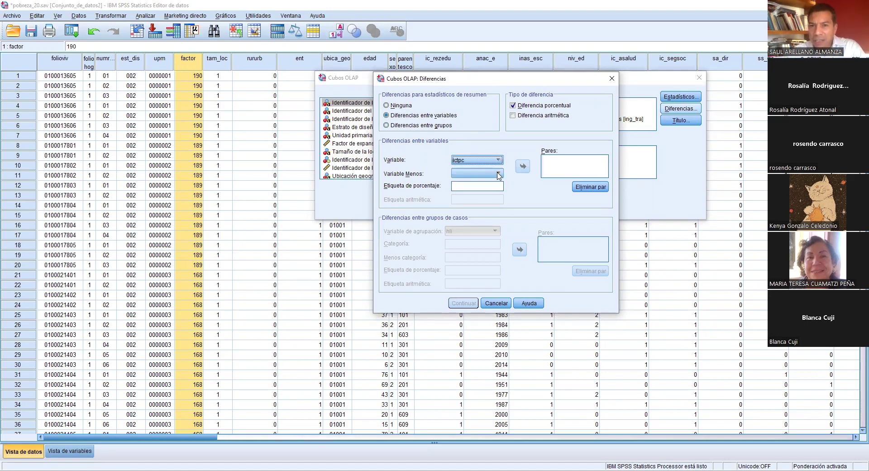
pyautogui.click(499, 174)
pyautogui.click(487, 190)
pyautogui.click(499, 174)
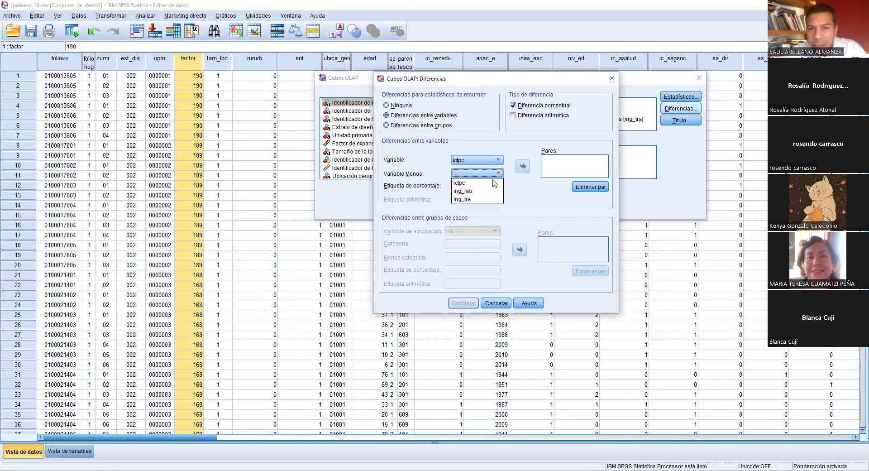
pyautogui.click(486, 189)
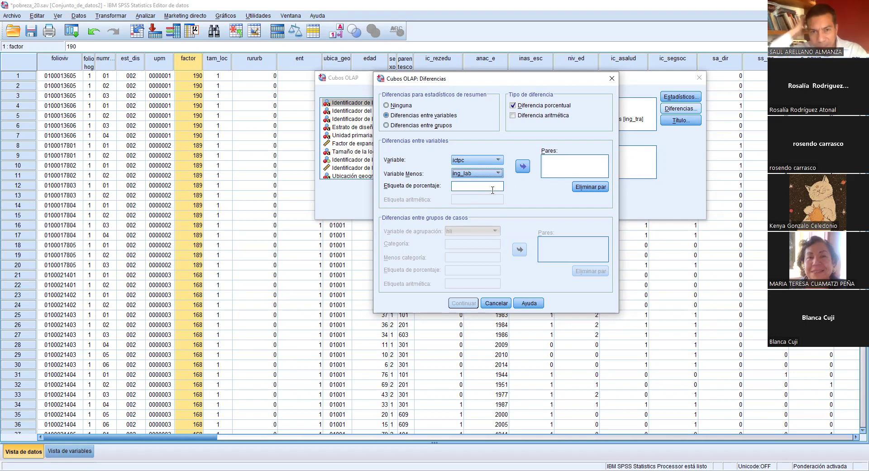
# Step: Label the percentage difference Diferencia1, add the ictpc and ing_lab pair, and run the OLAP Cubes report
pyautogui.click(497, 185)
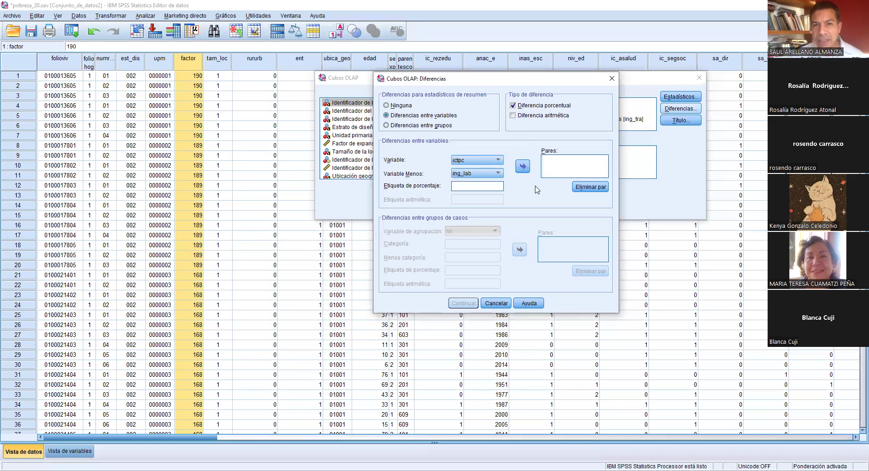
pyautogui.write('Diferenc')
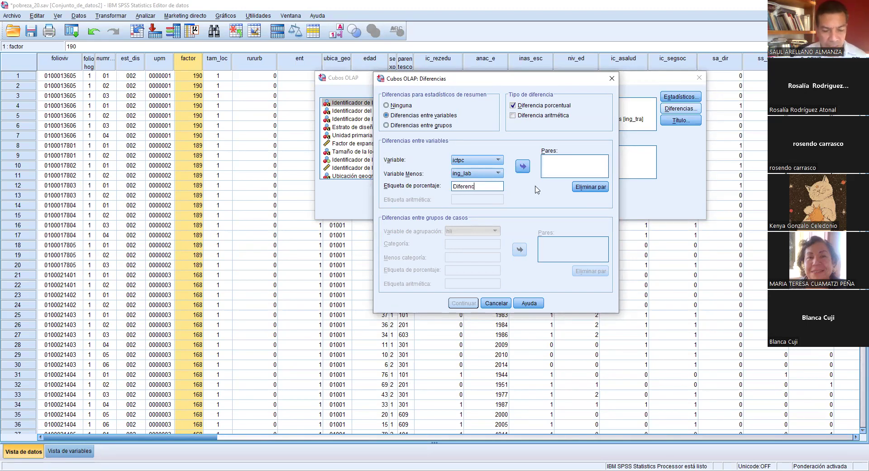
pyautogui.write('ia12')
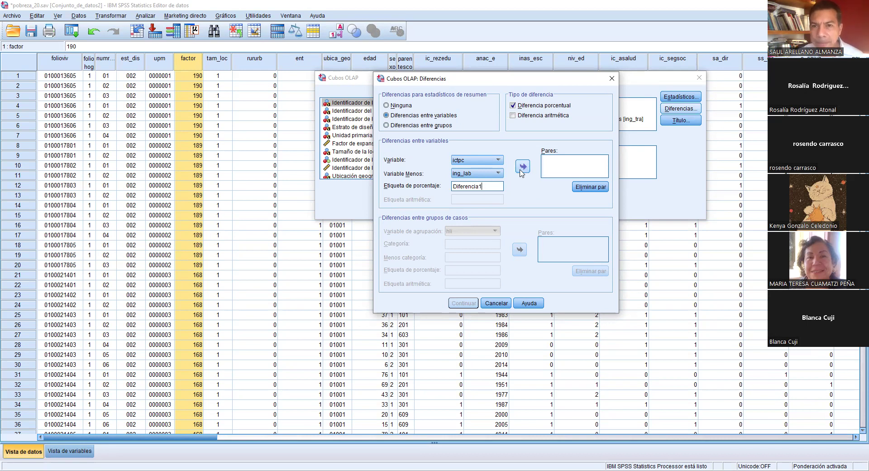
pyautogui.click(521, 169)
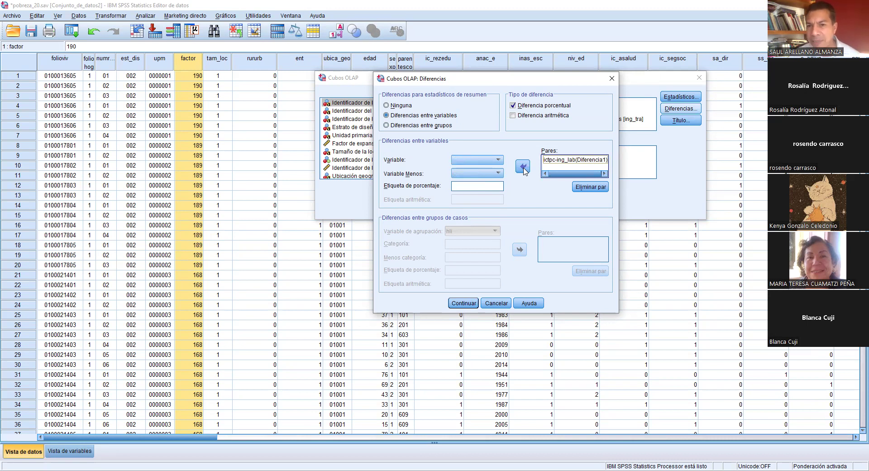
pyautogui.click(464, 303)
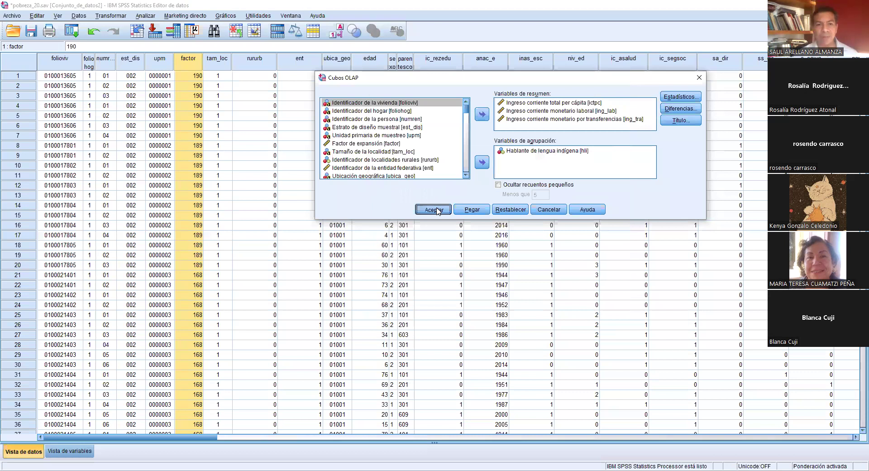
pyautogui.click(437, 209)
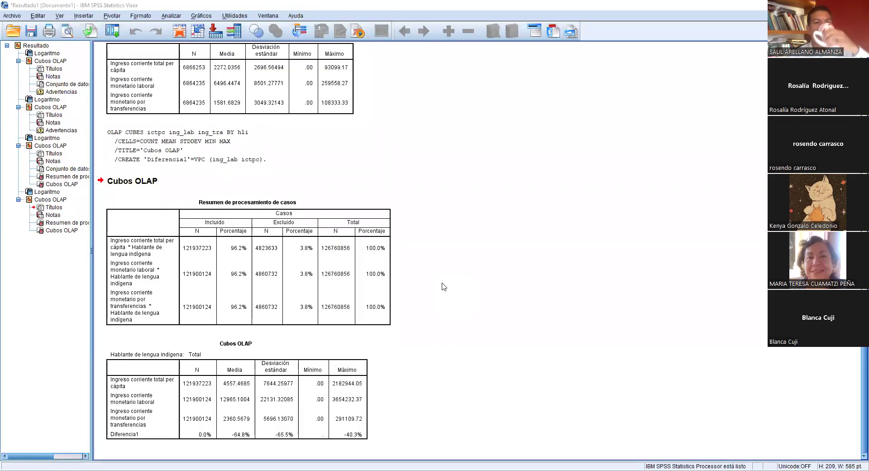
# Step: Examine the Diferencia1 row in the new Cubos OLAP table and display the table for Habla lengua indígena
pyautogui.click(276, 344)
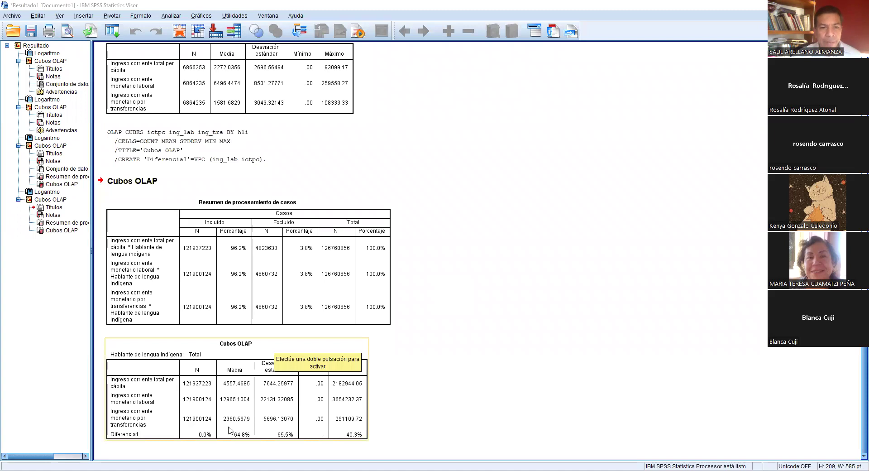
pyautogui.click(164, 447)
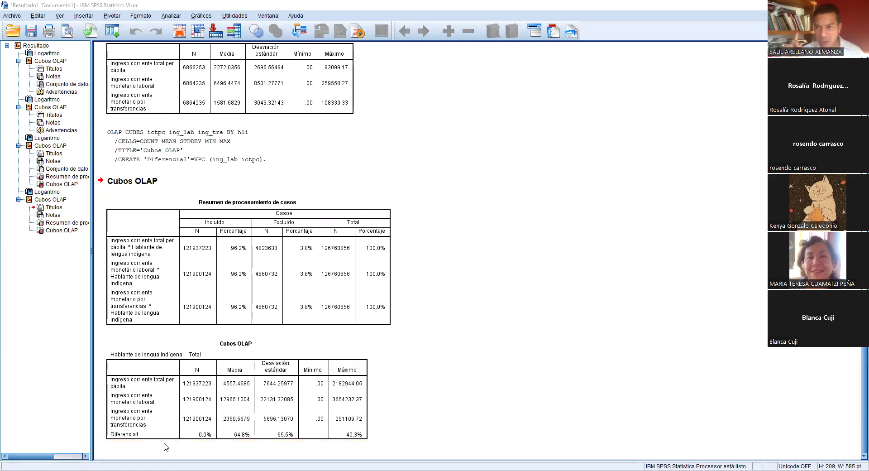
pyautogui.click(138, 435)
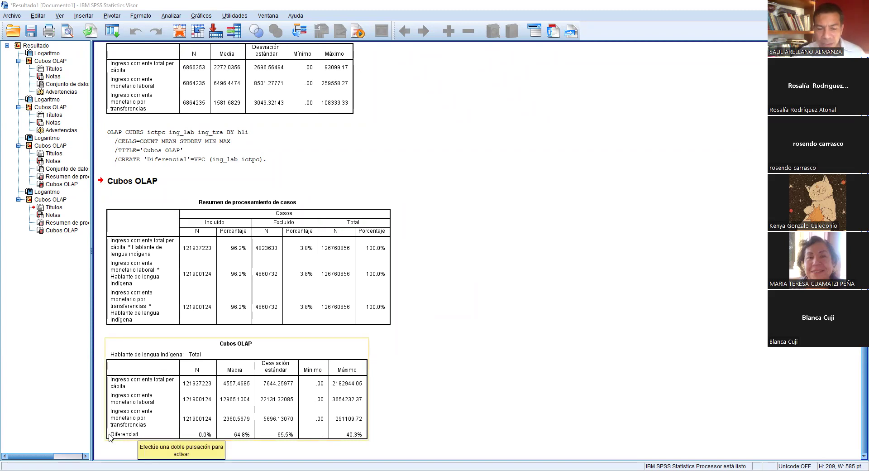
pyautogui.click(148, 441)
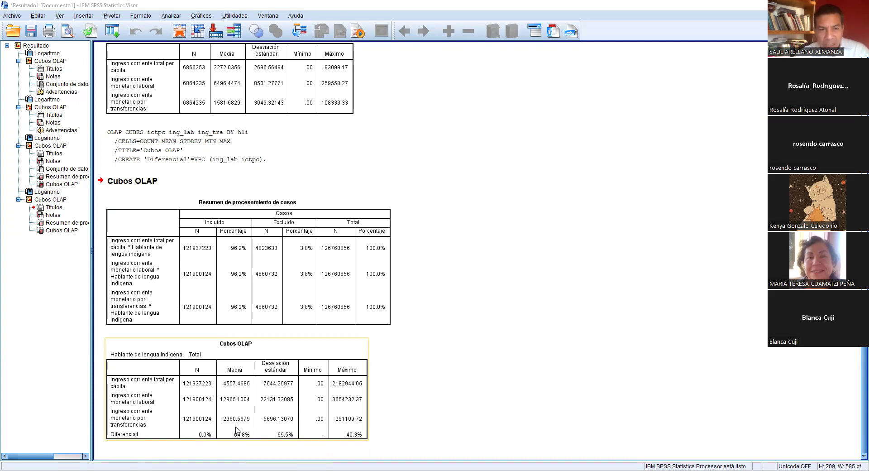
pyautogui.doubleClick(251, 347)
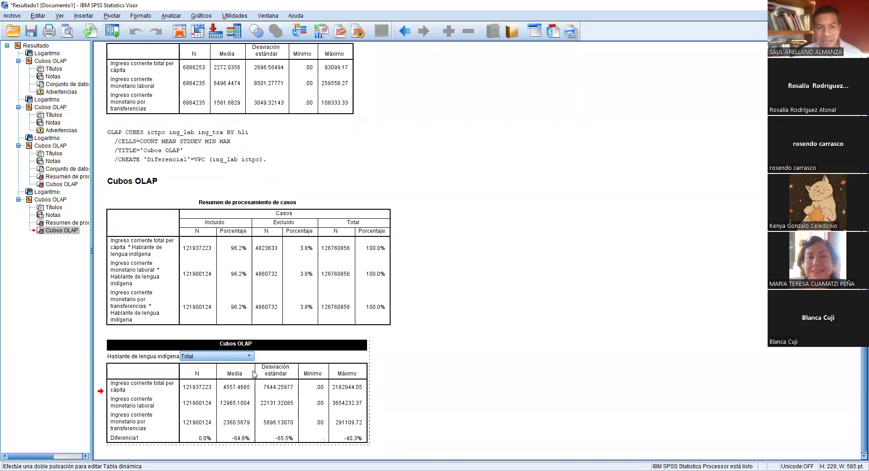
pyautogui.click(249, 356)
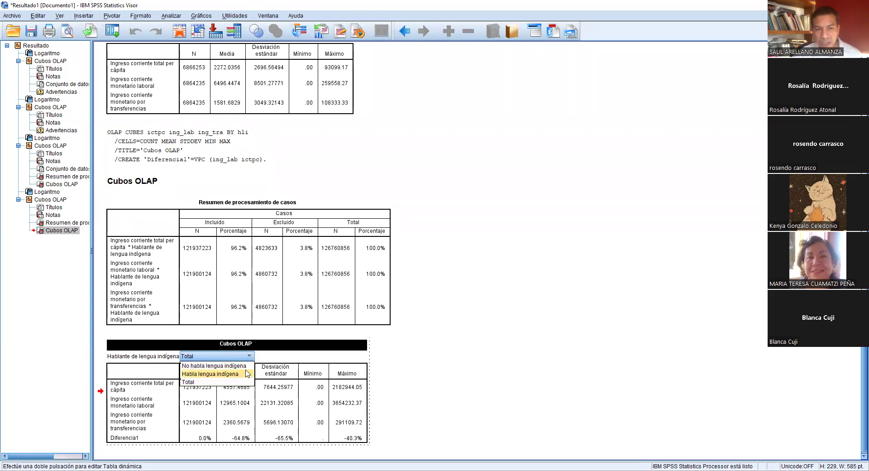
pyautogui.click(247, 373)
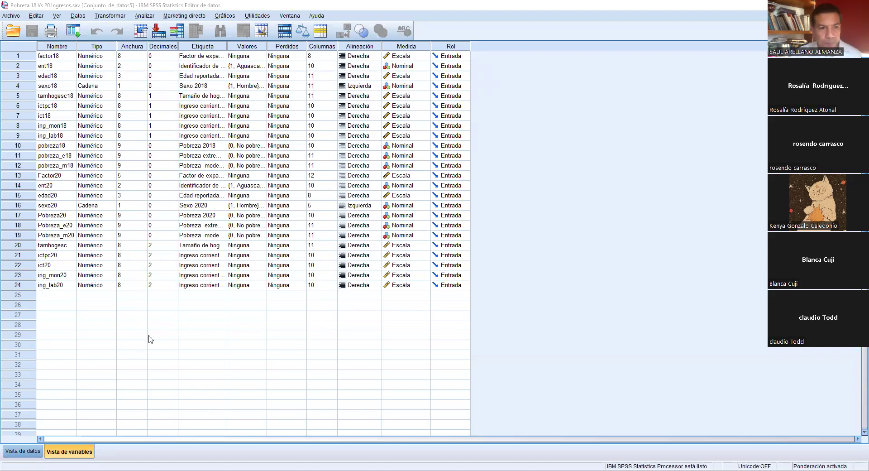
# Step: Review the 2018 and 2020 columns and the variable definitions of the Pobreza 18 Vs 20 Ingresos.sav dataset
pyautogui.click(28, 452)
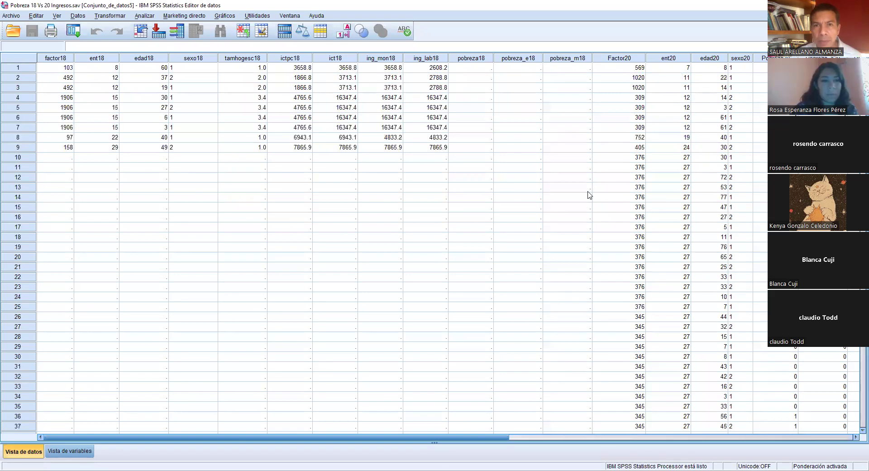
pyautogui.moveTo(501, 437); pyautogui.dragTo(801, 437)
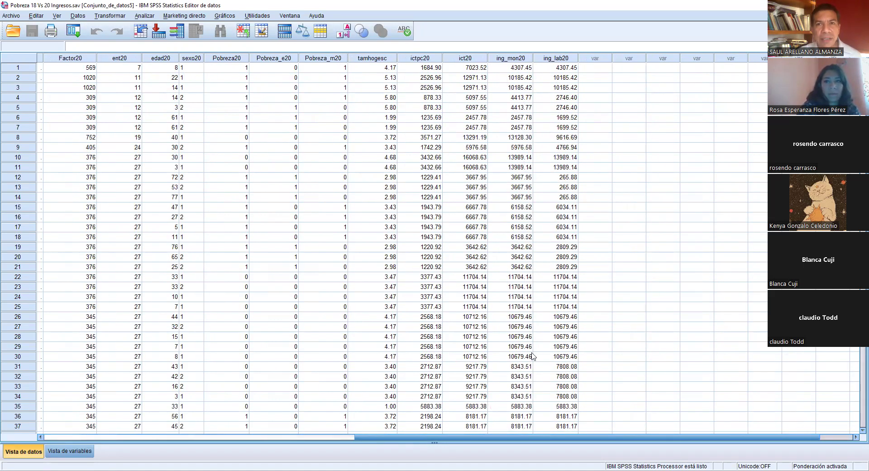
pyautogui.moveTo(629, 433); pyautogui.dragTo(560, 447)
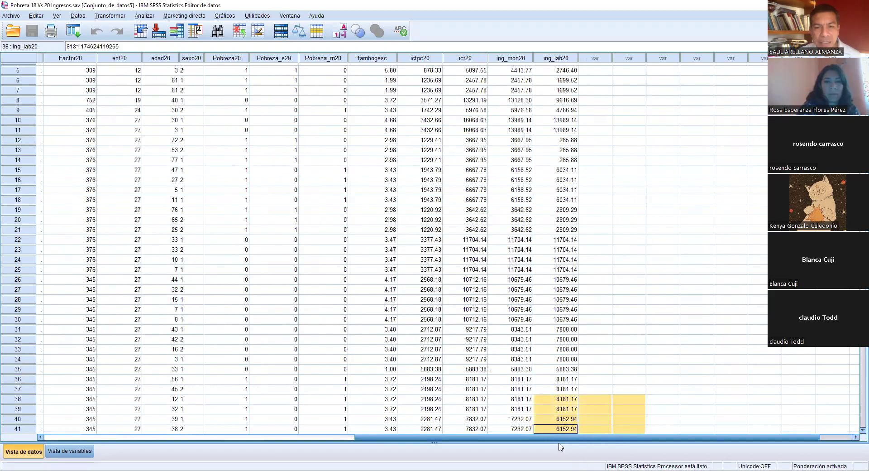
pyautogui.click(616, 411)
pyautogui.moveTo(614, 438); pyautogui.dragTo(213, 437)
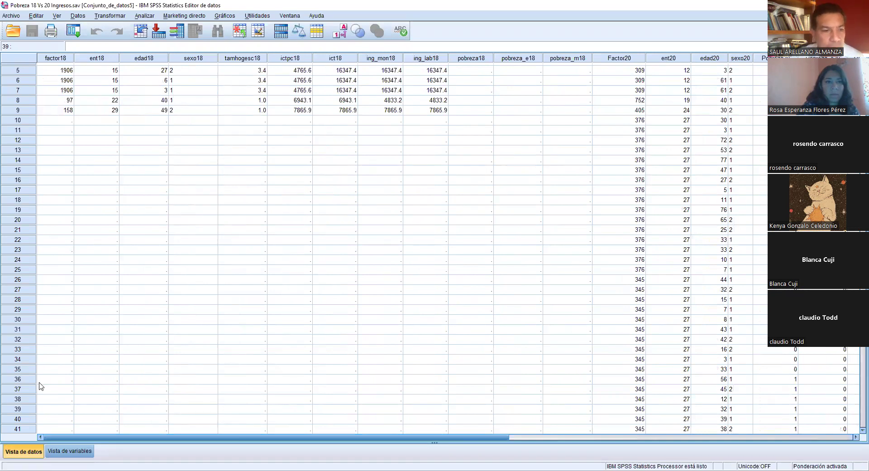
pyautogui.click(63, 451)
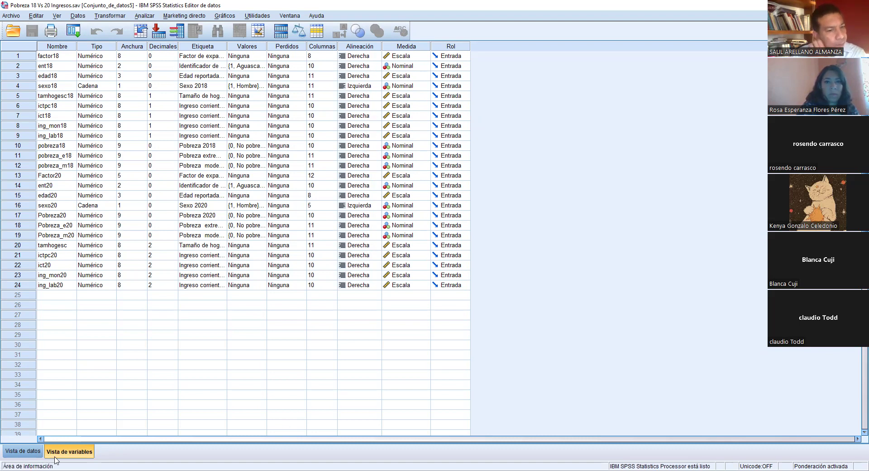
pyautogui.click(22, 450)
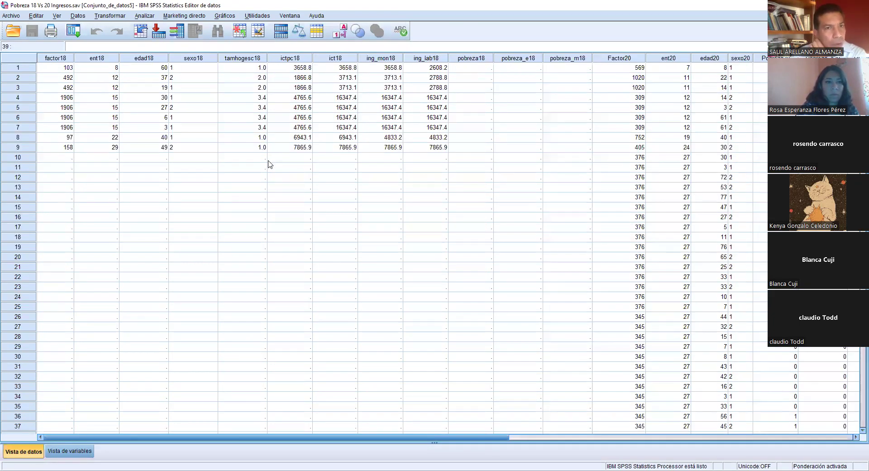
# Step: Examine the ing_lab18, ictpc20, ict20, Pobreza_m20 and tamhogesc columns to compare the 2018 and 2020 data layout
pyautogui.click(430, 68)
pyautogui.click(435, 61)
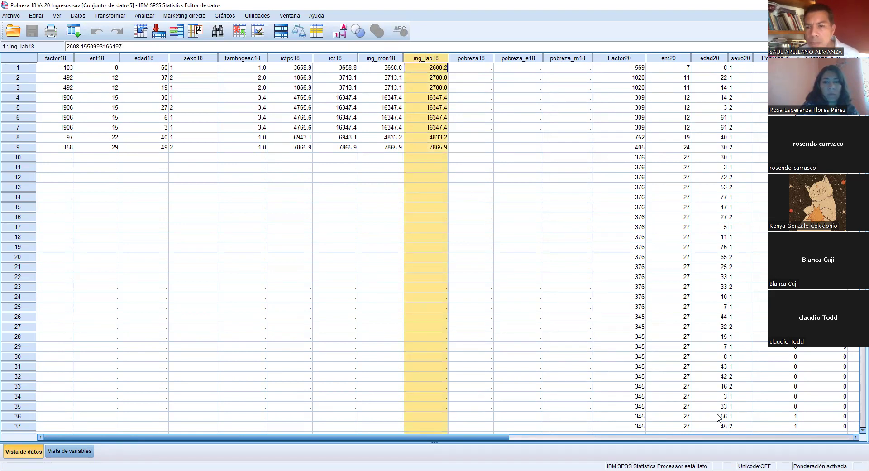
pyautogui.moveTo(487, 441); pyautogui.dragTo(743, 454)
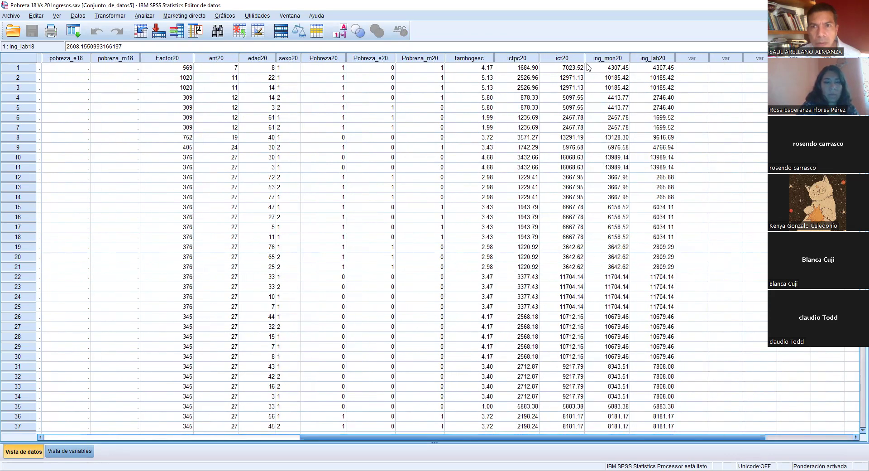
pyautogui.click(517, 59)
pyautogui.click(573, 58)
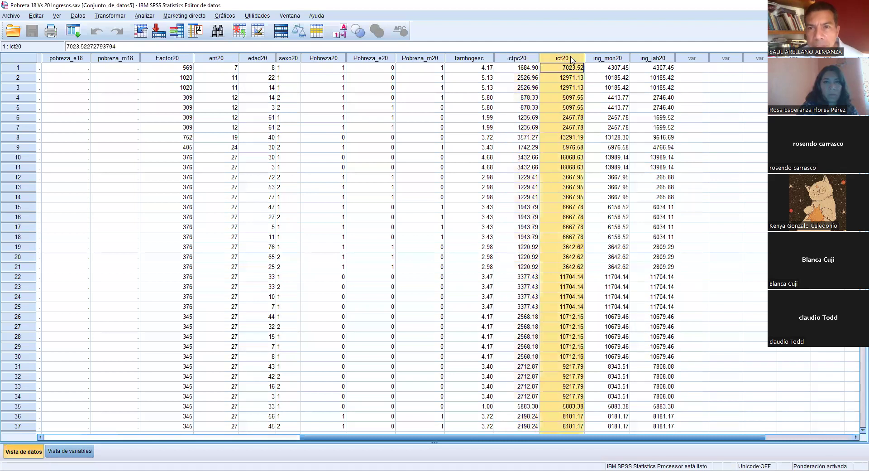
pyautogui.click(410, 61)
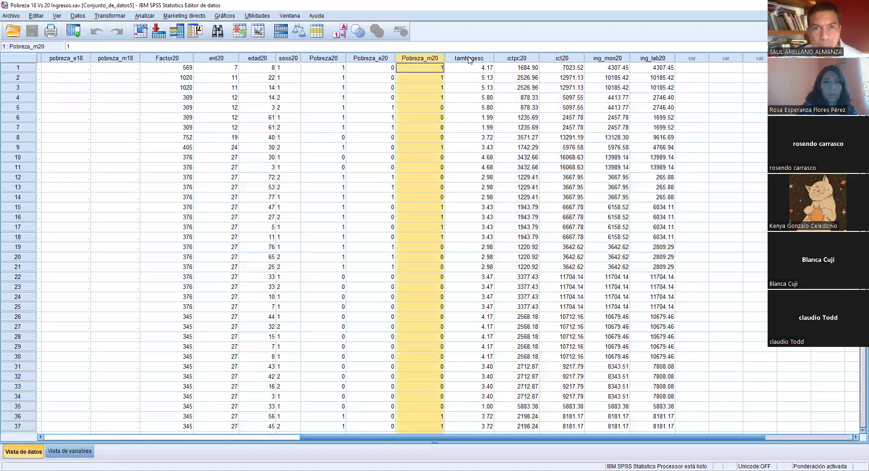
pyautogui.click(469, 59)
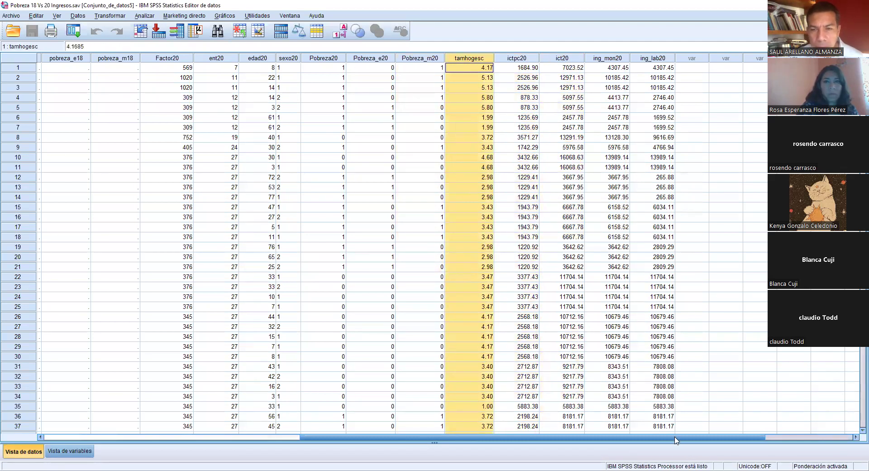
pyautogui.moveTo(675, 440); pyautogui.dragTo(222, 283)
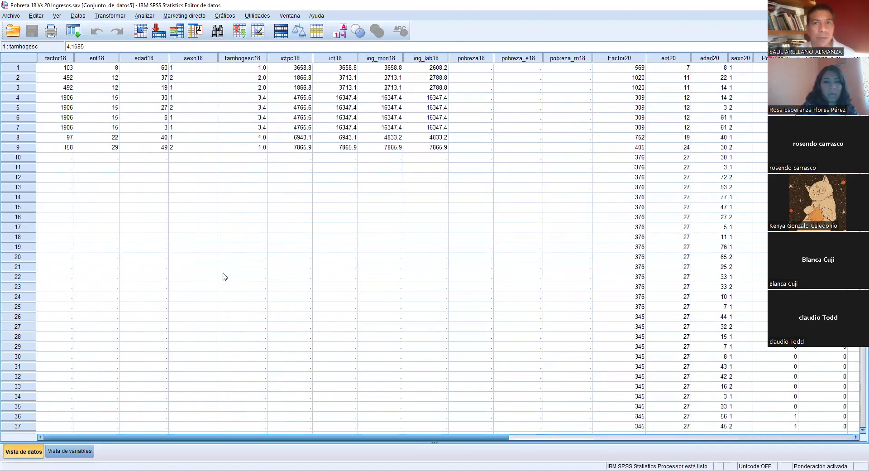
pyautogui.scroll(-10, 262, 184)
pyautogui.scroll(10, 252, 201)
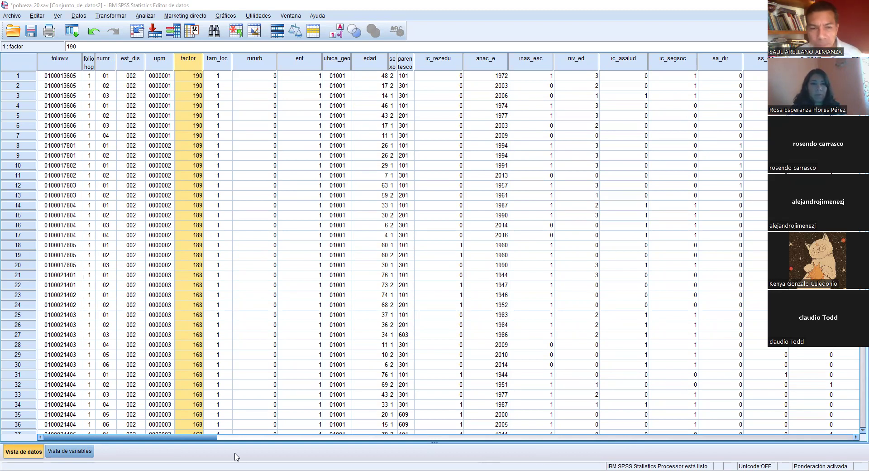
# Step: Open the OLAP Cubes report setup for the pobreza_20.sav dataset
pyautogui.moveTo(189, 438); pyautogui.dragTo(375, 448)
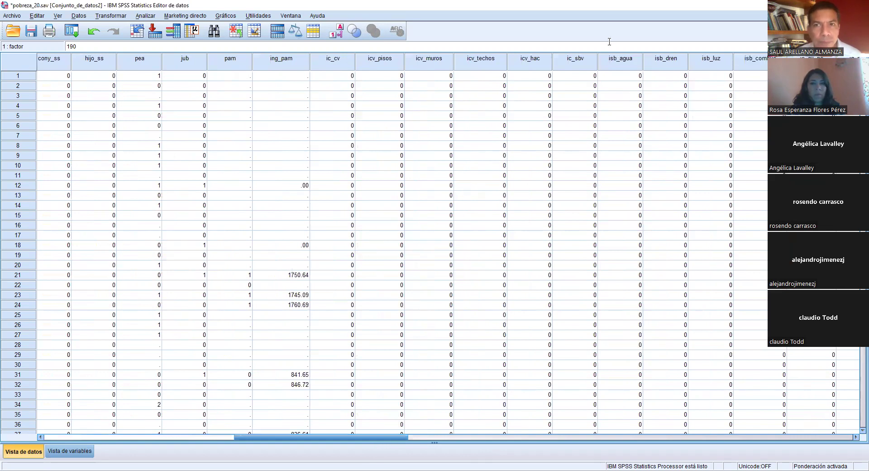
pyautogui.click(136, 17)
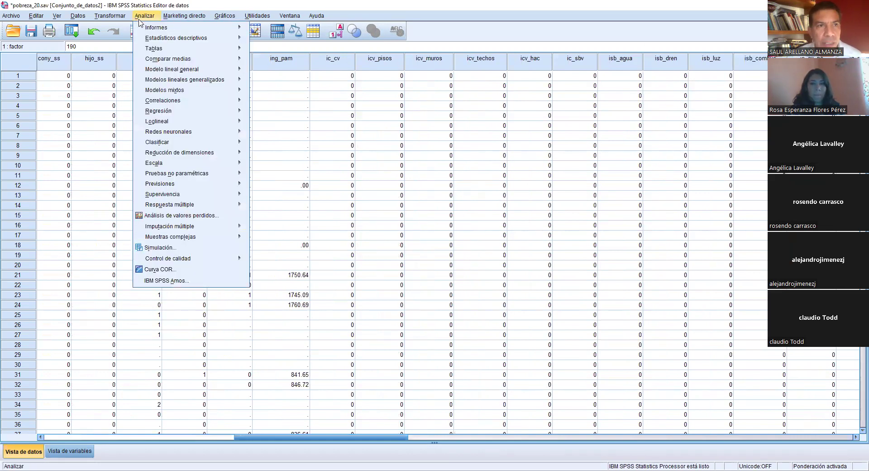
pyautogui.moveTo(159, 27)
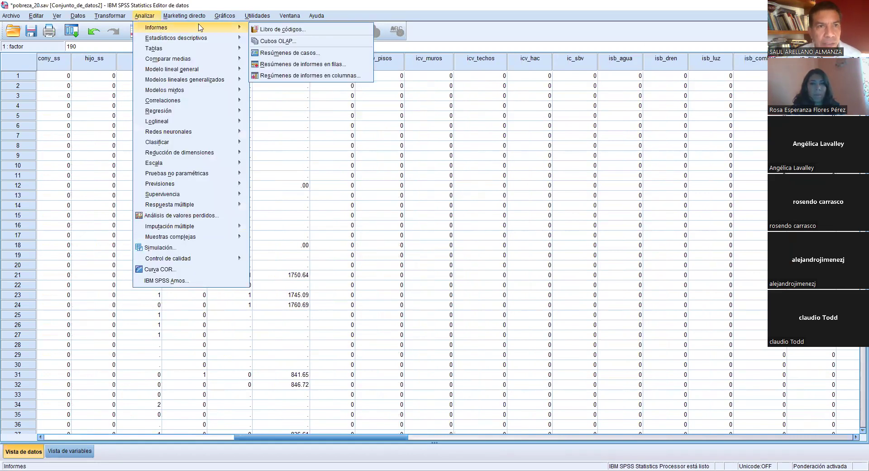
pyautogui.click(278, 41)
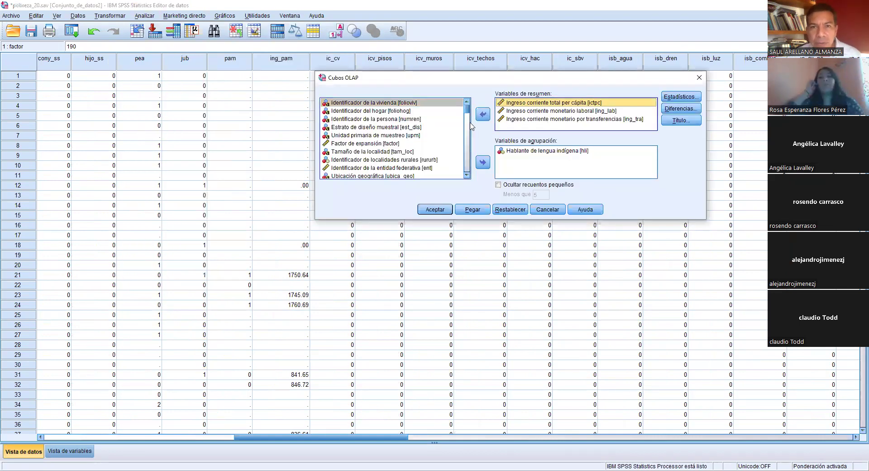
pyautogui.moveTo(467, 114); pyautogui.dragTo(469, 178)
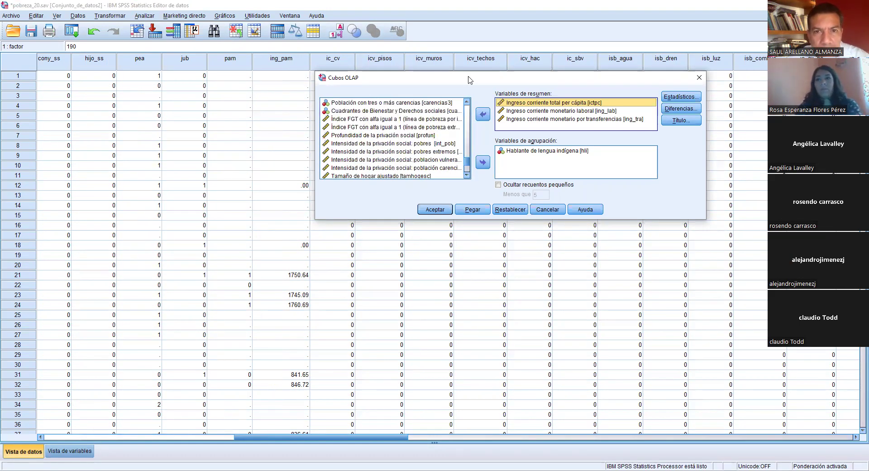
pyautogui.click(417, 144)
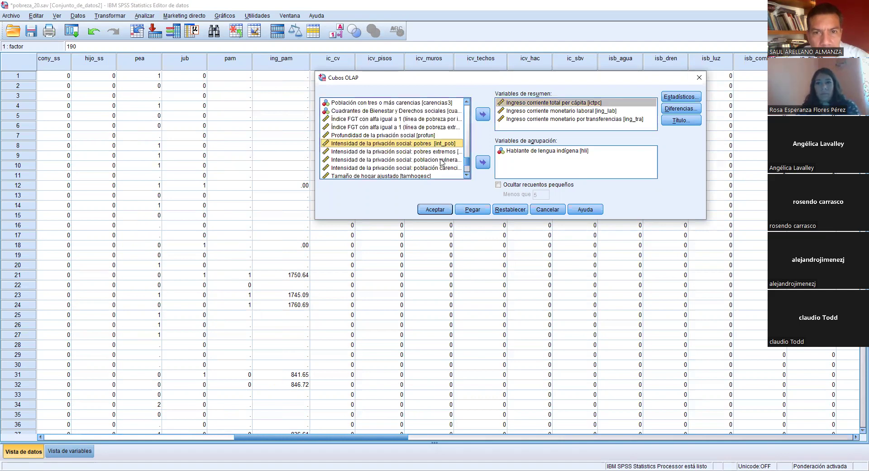
pyautogui.click(483, 163)
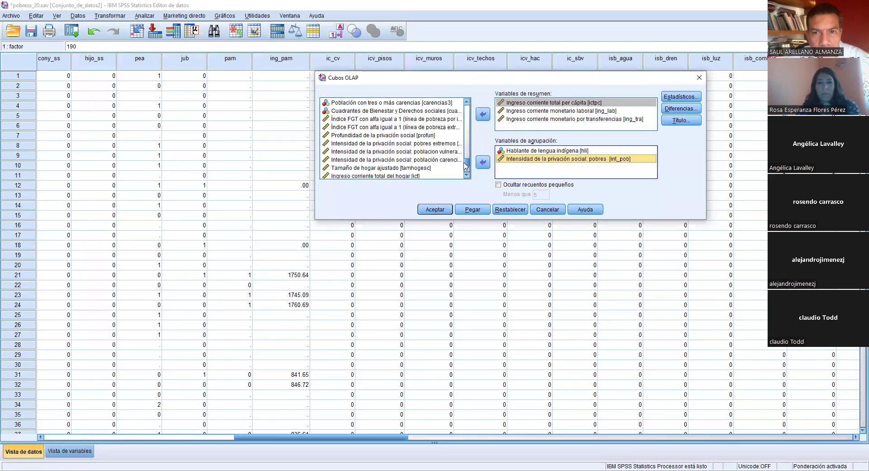
pyautogui.click(483, 163)
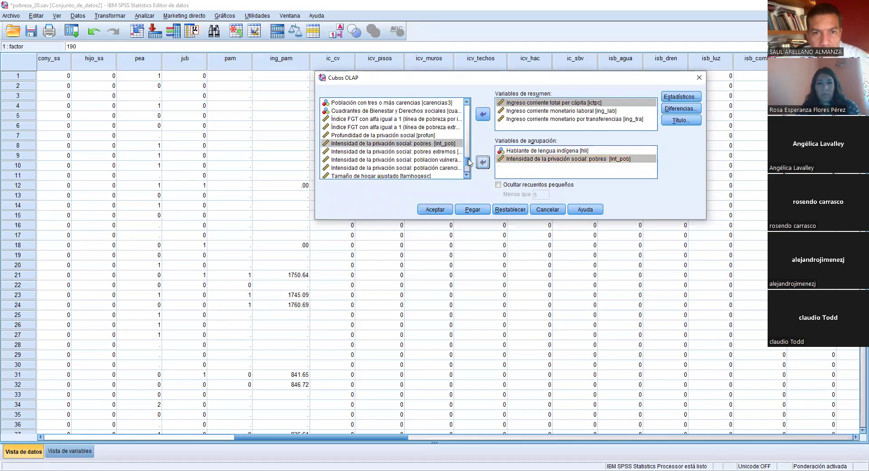
pyautogui.click(483, 116)
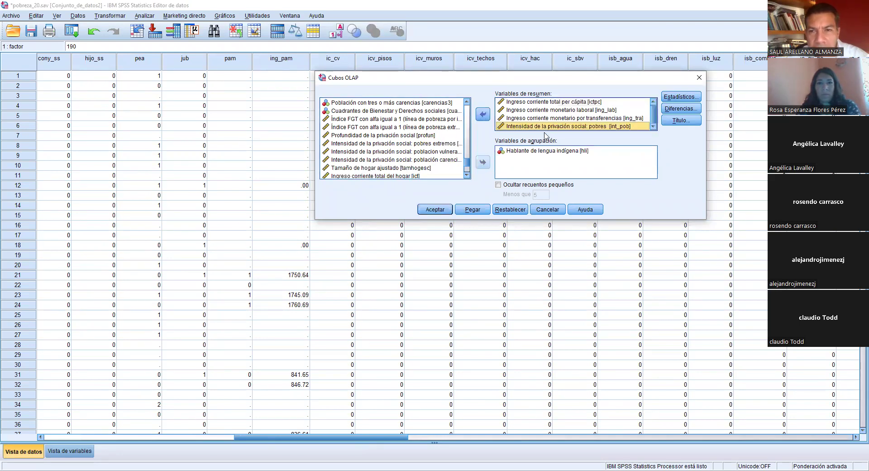
pyautogui.click(403, 144)
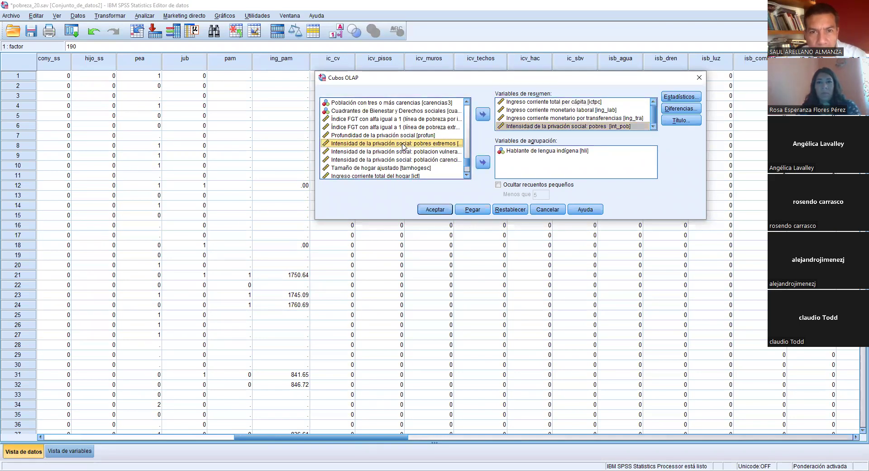
pyautogui.click(486, 118)
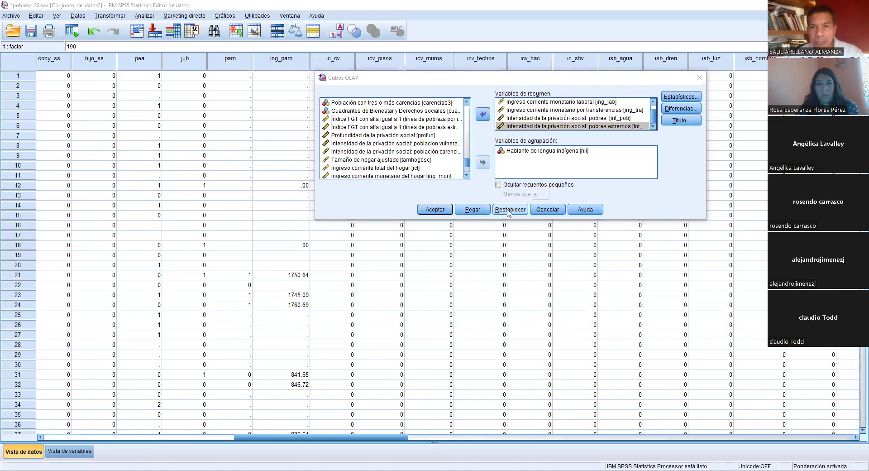
# Step: Reset the OLAP Cubes setup and add the social deprivation intensity variables int_pob and int_pobe as summary variables
pyautogui.hotkey('alt', 'r')
pyautogui.scroll(-3, 464, 143)
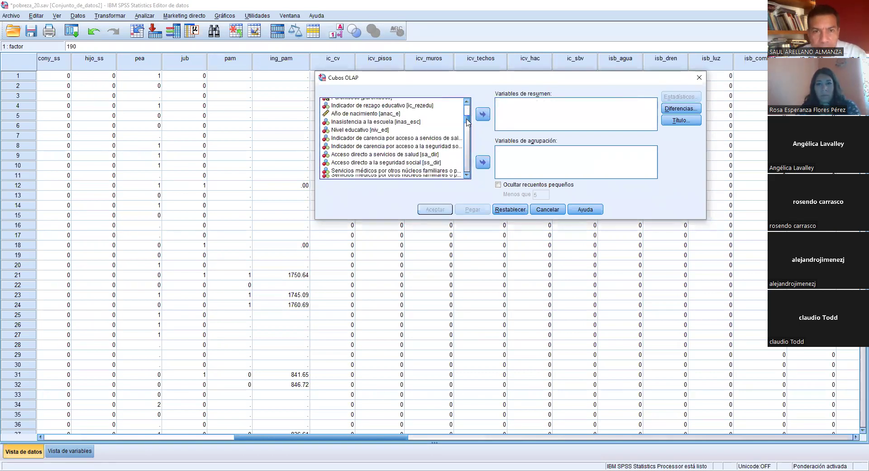
pyautogui.scroll(-6, 464, 142)
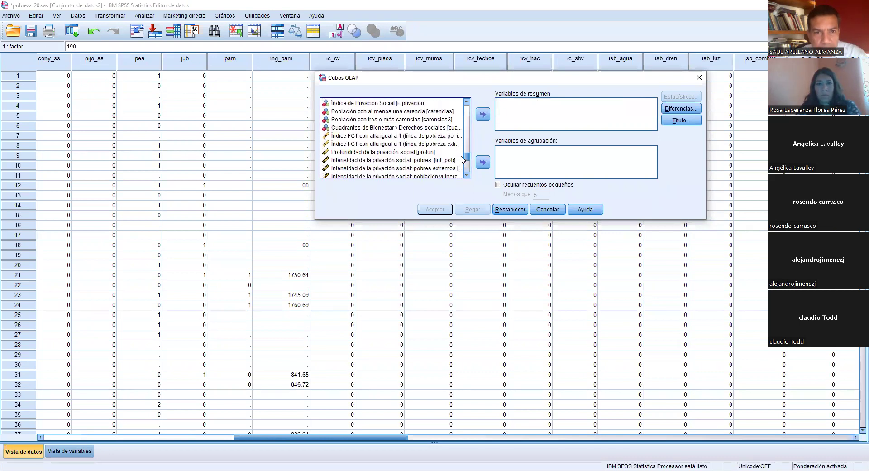
pyautogui.click(398, 161)
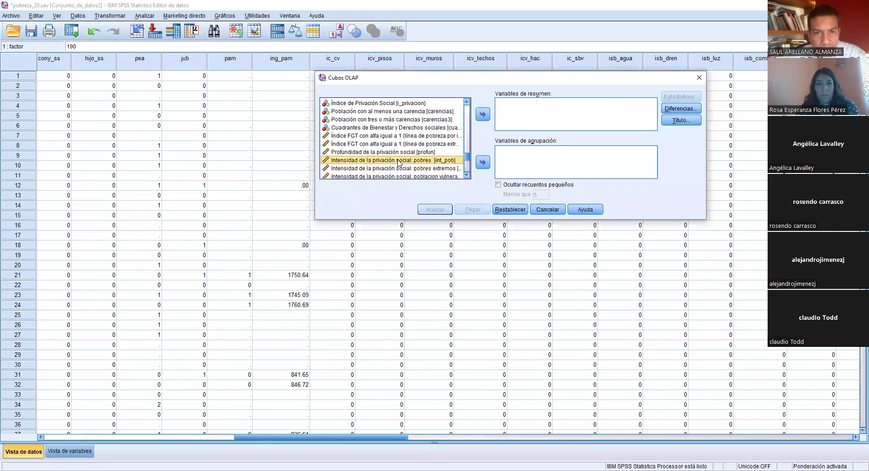
pyautogui.click(483, 115)
pyautogui.click(396, 160)
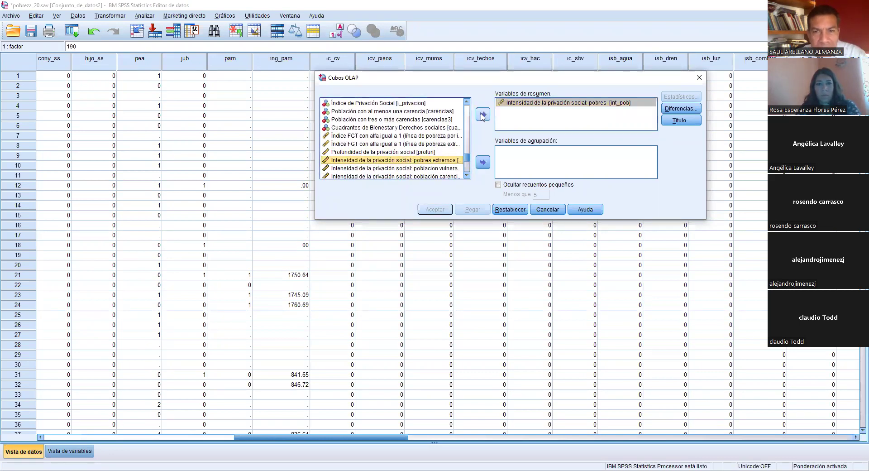
pyautogui.click(482, 115)
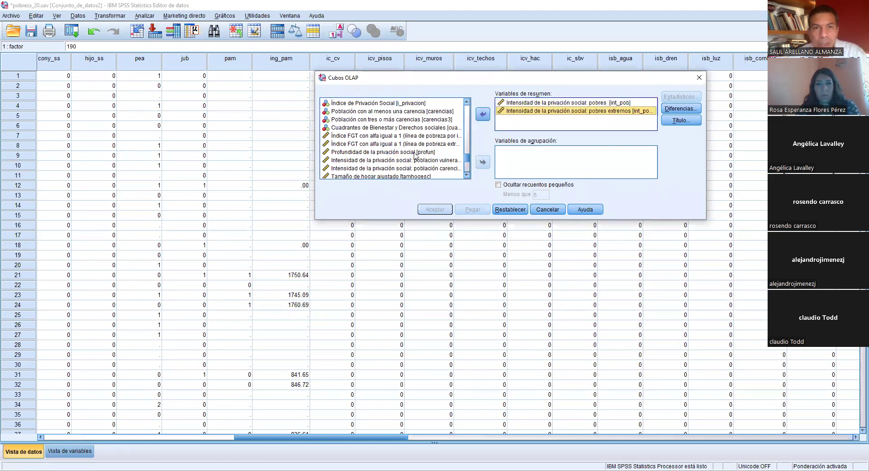
pyautogui.click(558, 104)
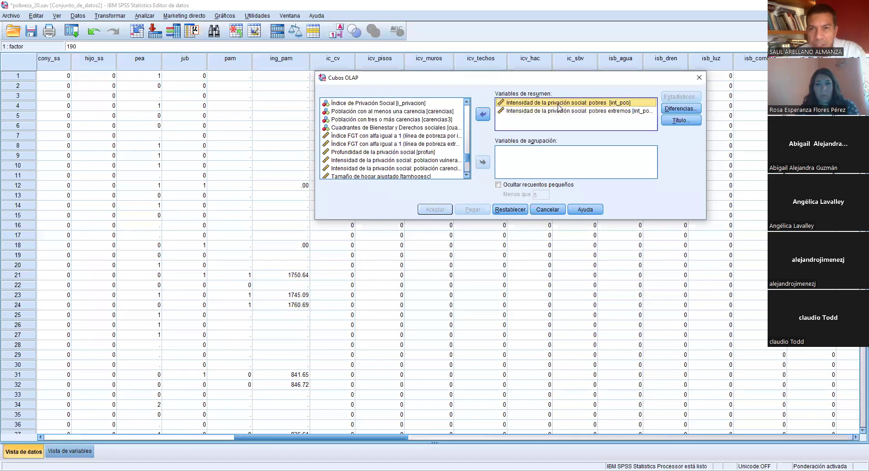
pyautogui.click(571, 111)
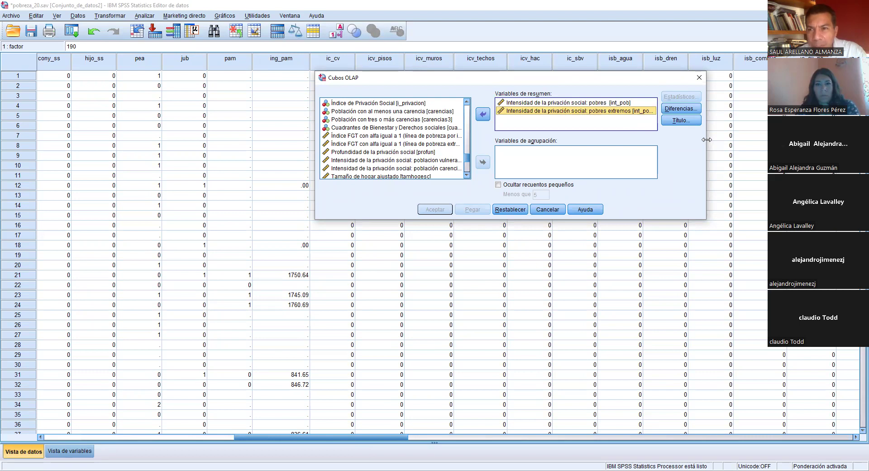
pyautogui.moveTo(706, 140); pyautogui.dragTo(732, 140)
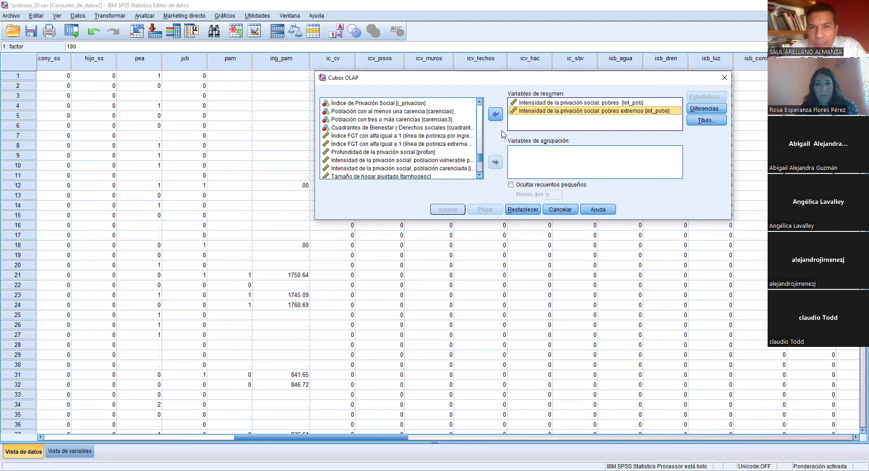
# Step: Set Identificador de la entidad federativa [ent] as the grouping variable of the OLAP Cubes report
pyautogui.moveTo(479, 157); pyautogui.dragTo(478, 104)
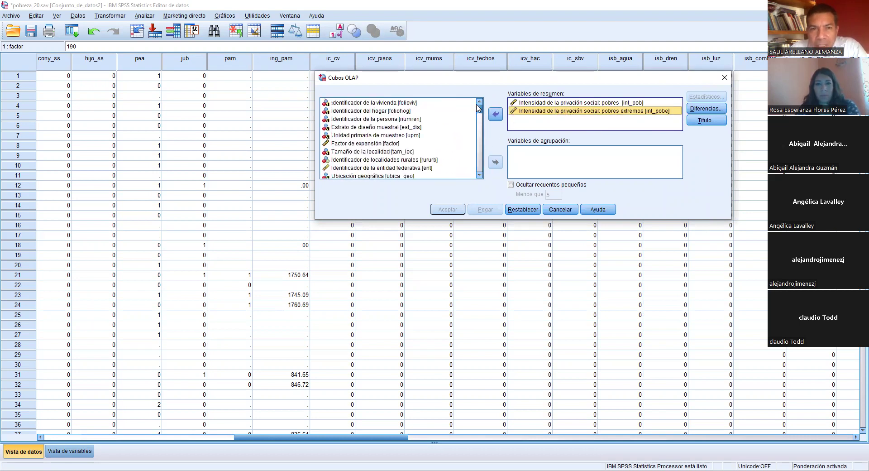
pyautogui.click(390, 170)
pyautogui.click(390, 167)
pyautogui.click(496, 162)
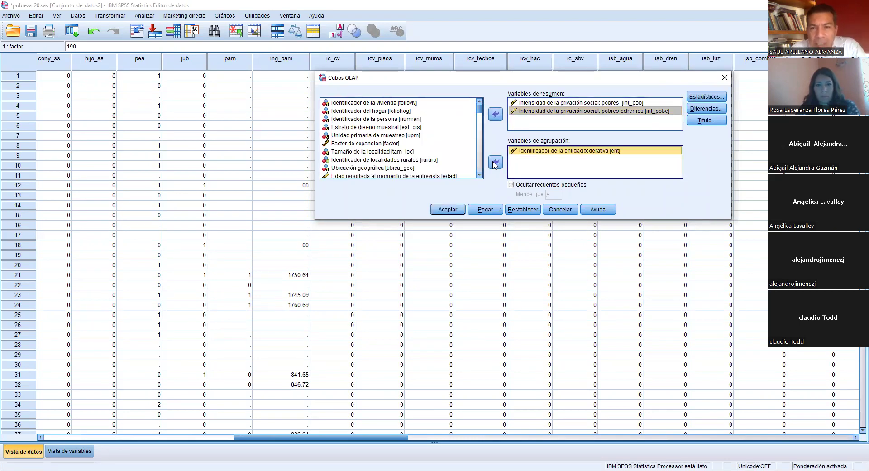
# Step: Remove Suma, Porcentaje de la suma total and Porcentaje del N total from the cell statistics
pyautogui.click(705, 98)
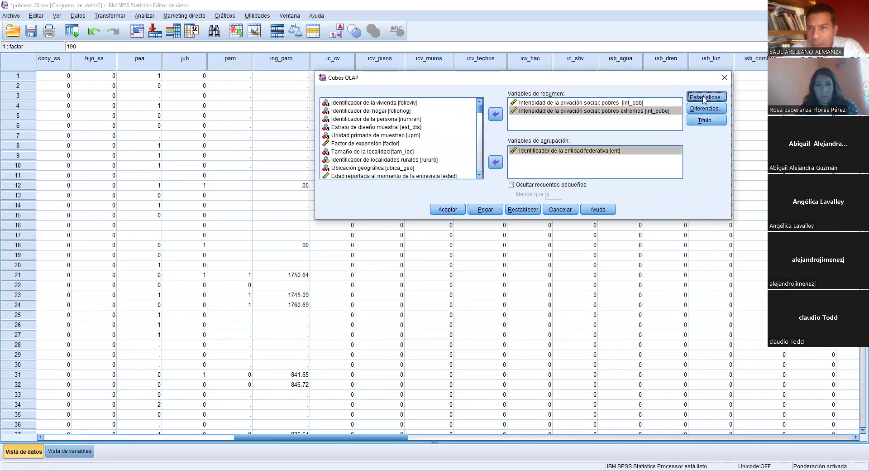
pyautogui.click(520, 177)
pyautogui.click(502, 236)
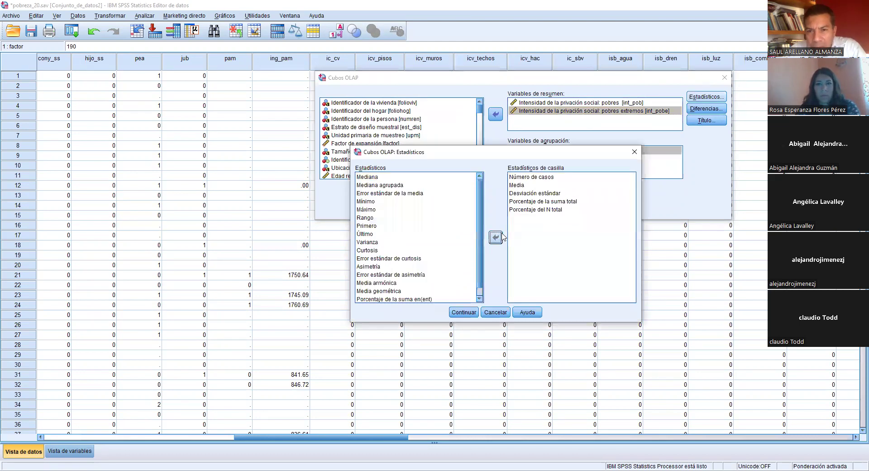
pyautogui.click(523, 202)
pyautogui.keyDown('ctrl'); pyautogui.click(525, 210); pyautogui.keyUp('ctrl')
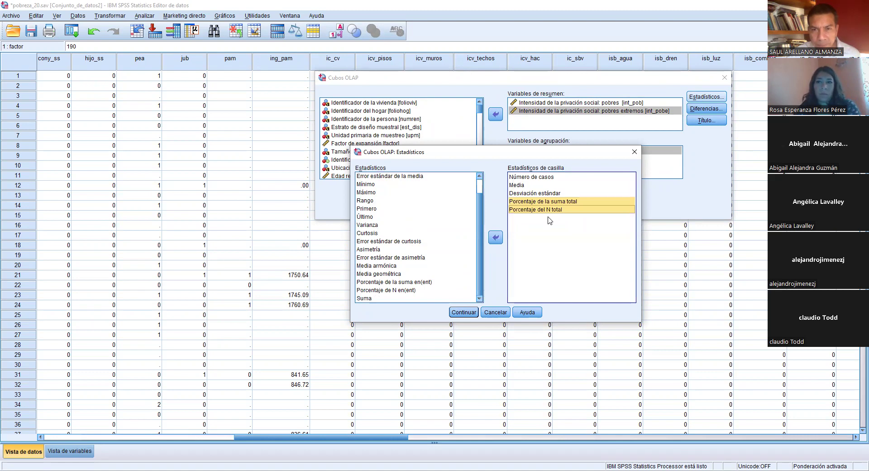
pyautogui.click(495, 239)
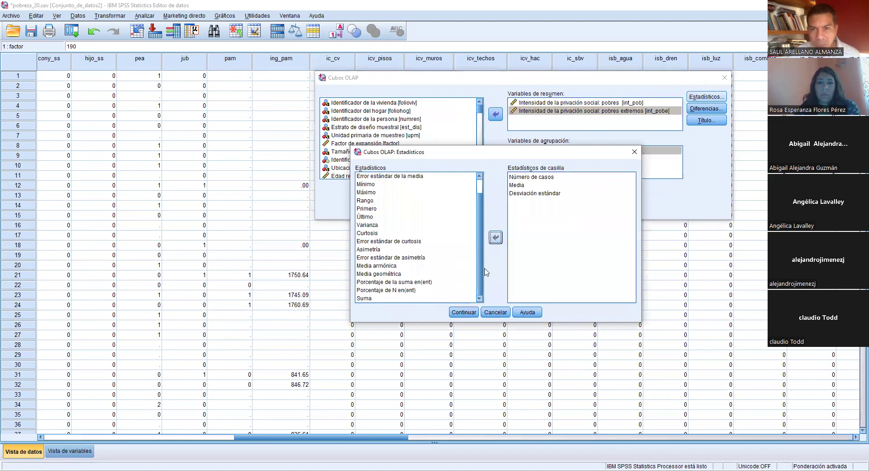
pyautogui.click(464, 312)
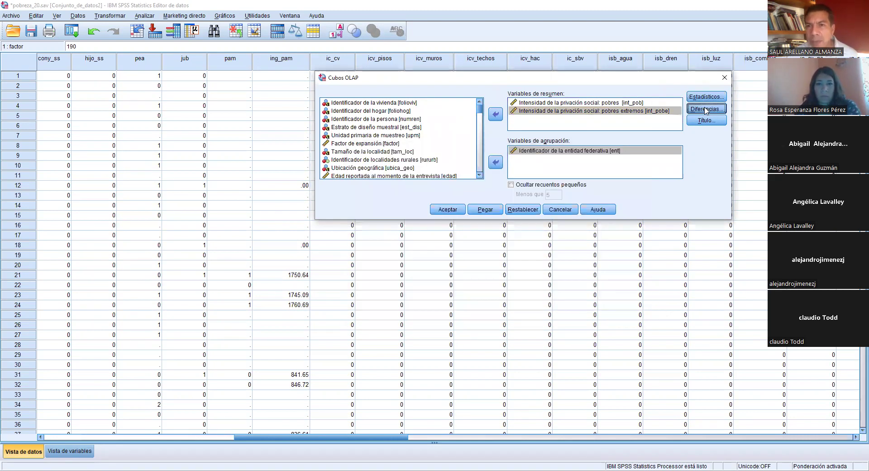
# Step: Set up differences between variables with int_pob as the variable and int_pobe as the variable subtracted
pyautogui.click(706, 109)
pyautogui.click(386, 125)
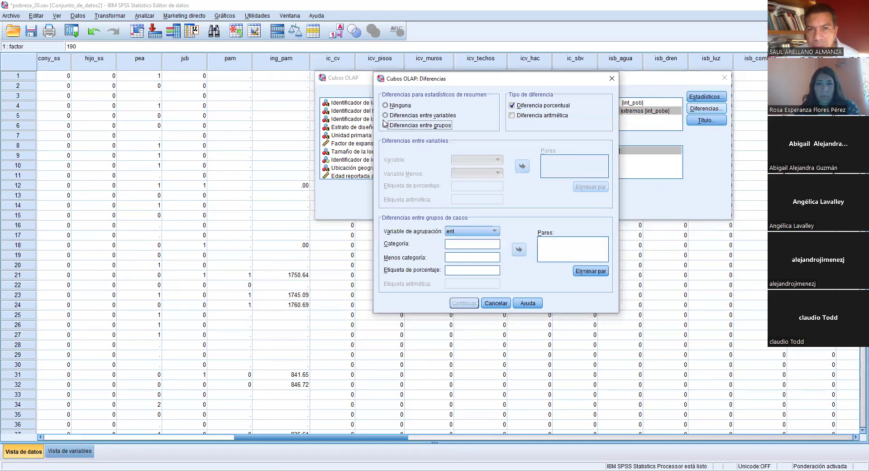
pyautogui.click(385, 115)
pyautogui.click(498, 160)
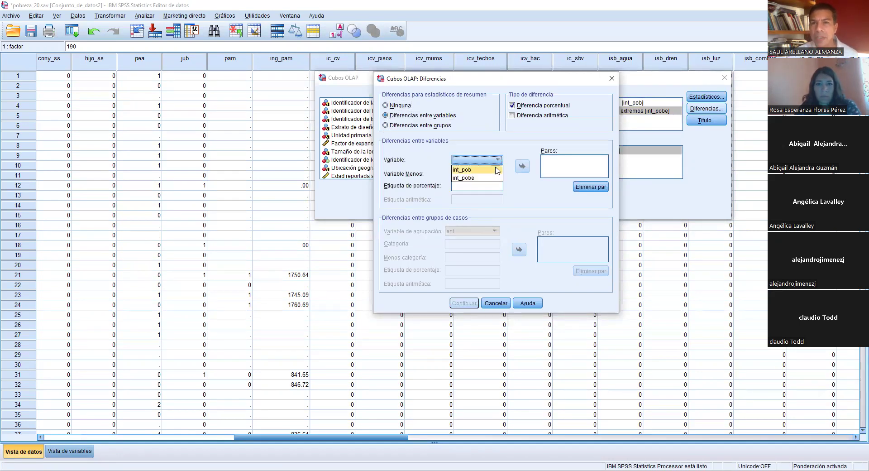
pyautogui.click(498, 170)
pyautogui.click(498, 175)
pyautogui.click(488, 191)
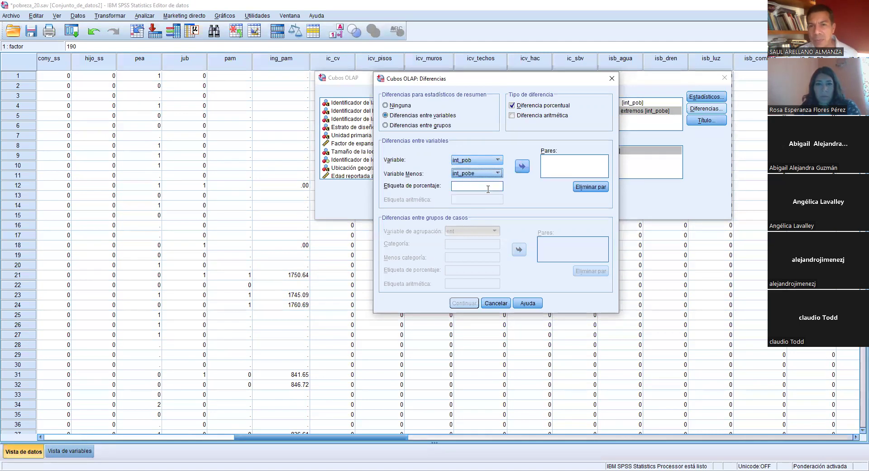
# Step: Label the percentage difference DiferenciaIntensidad, add the int_pob and int_pobe pair, and run the OLAP Cubes report
pyautogui.click(493, 187)
pyautogui.write('Diferencial')
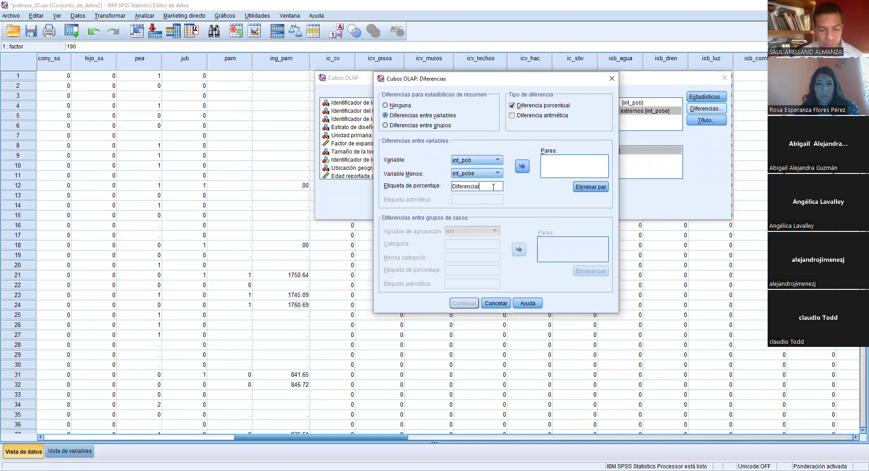
pyautogui.write('Intensidad')
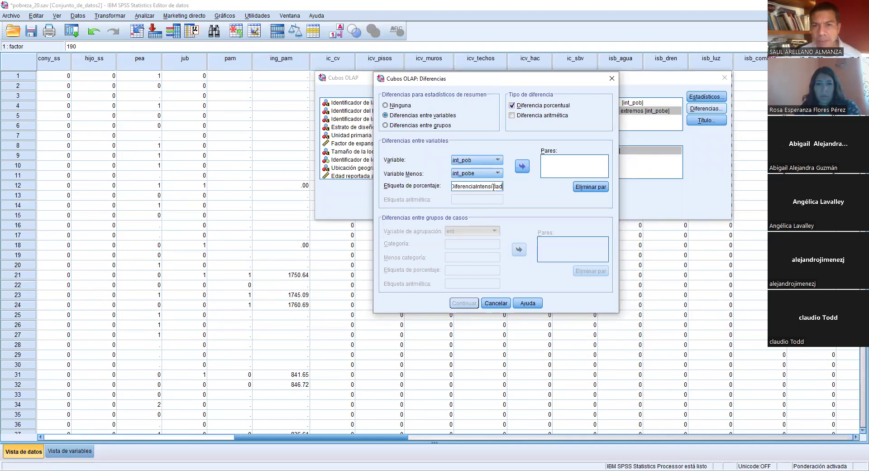
pyautogui.click(522, 166)
pyautogui.click(471, 303)
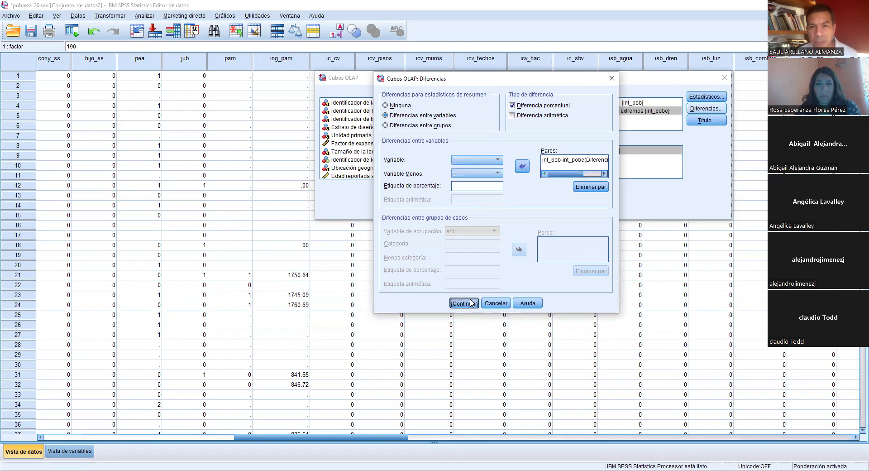
pyautogui.click(451, 213)
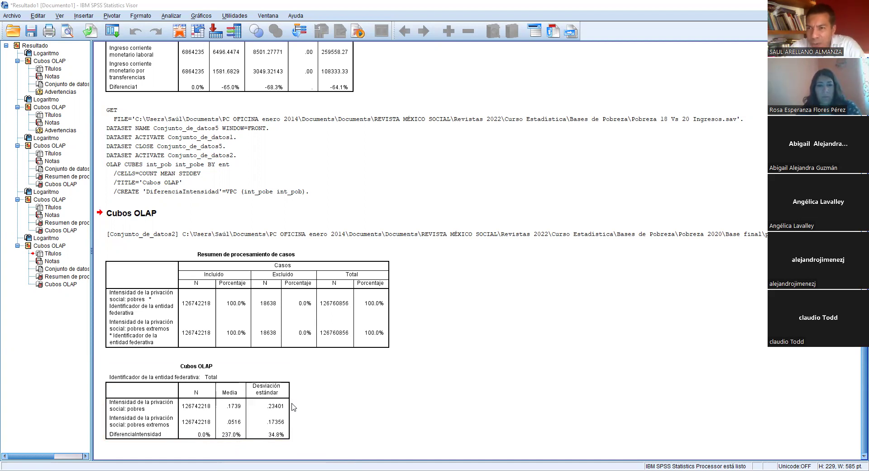
# Step: Show the latest Cubos OLAP table for Aguascalientes, switch it to Chiapas, and return it to Aguascalientes
pyautogui.click(244, 372)
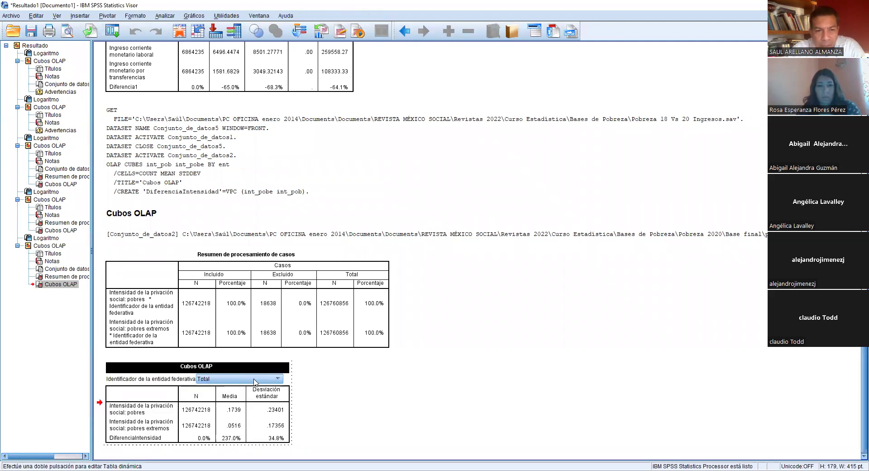
pyautogui.click(253, 380)
pyautogui.scroll(10, 253, 416)
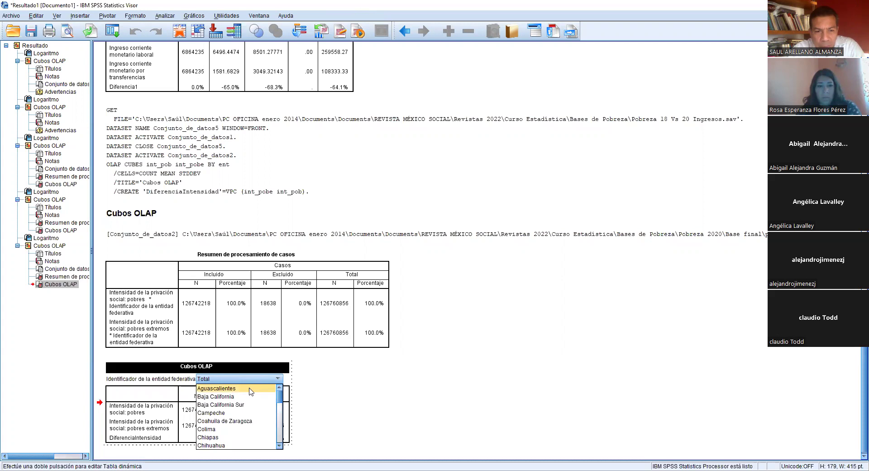
pyautogui.click(254, 389)
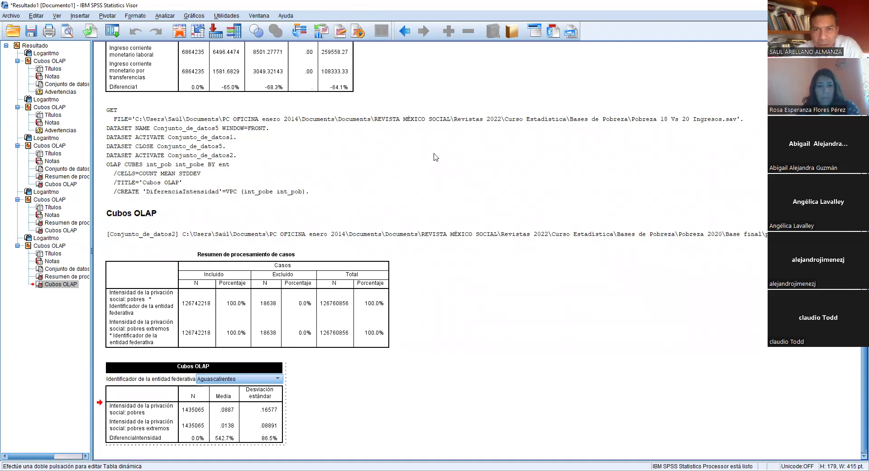
pyautogui.click(278, 378)
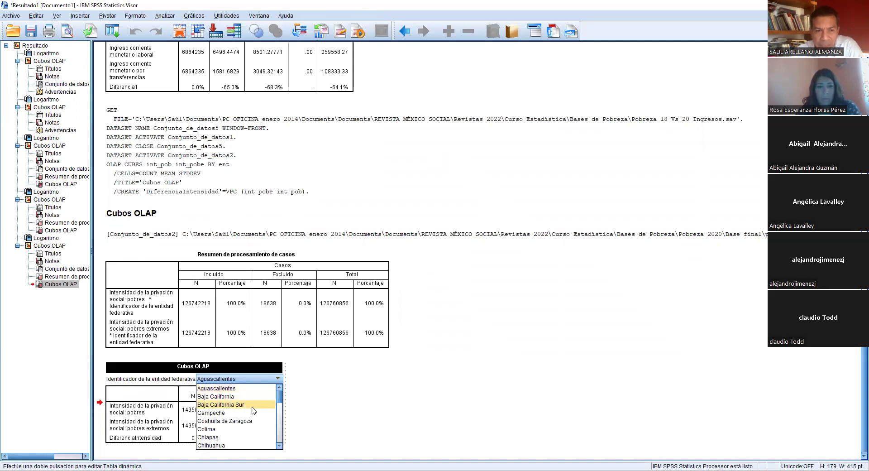
pyautogui.click(233, 437)
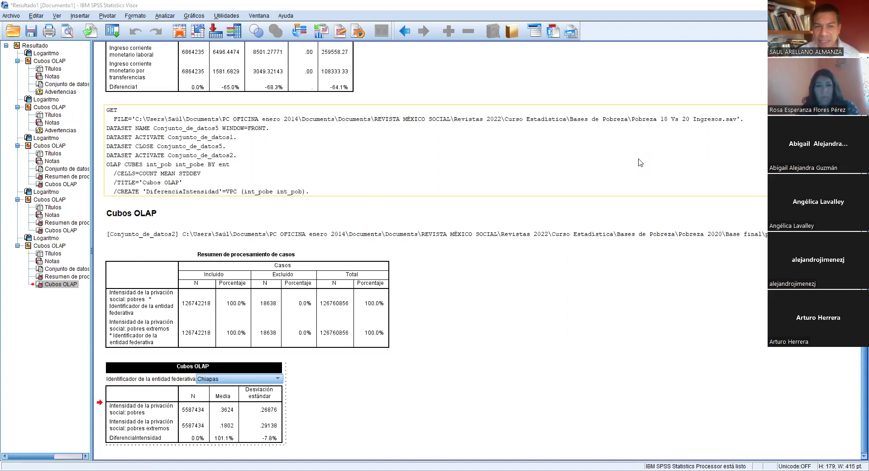
pyautogui.click(278, 379)
pyautogui.click(271, 387)
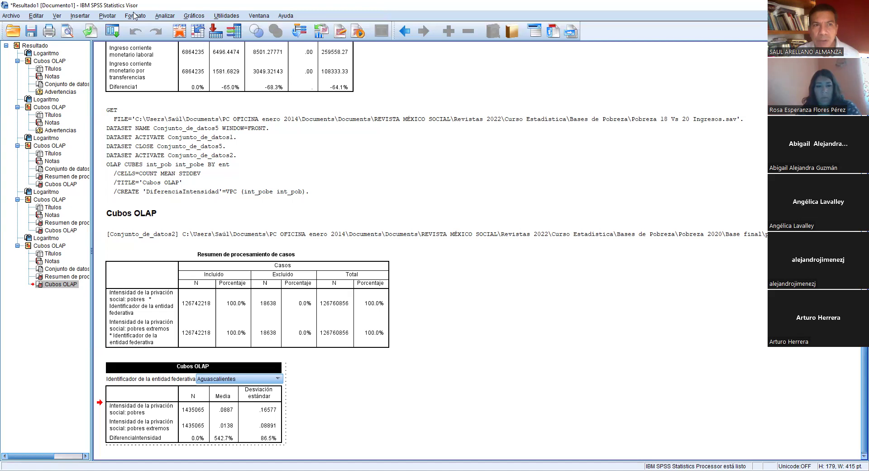
# Step: Review the variables offered for differences between variables in the OLAP Cubes report, and close its settings without running it
pyautogui.click(165, 16)
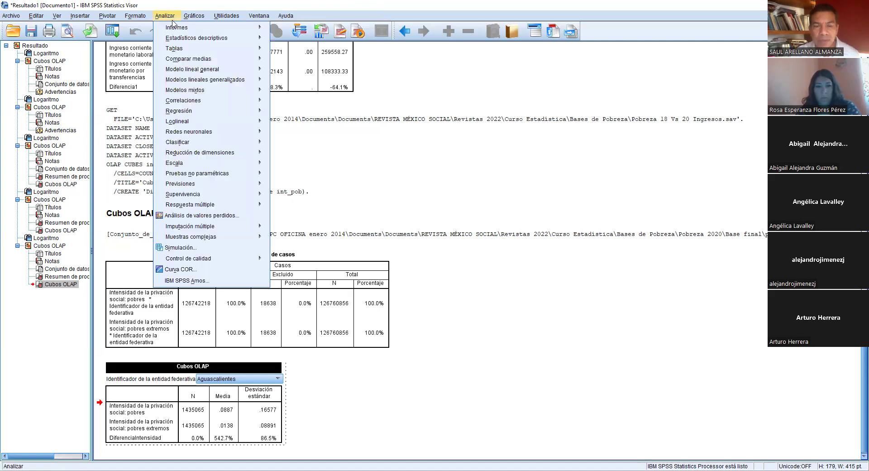
pyautogui.moveTo(204, 37)
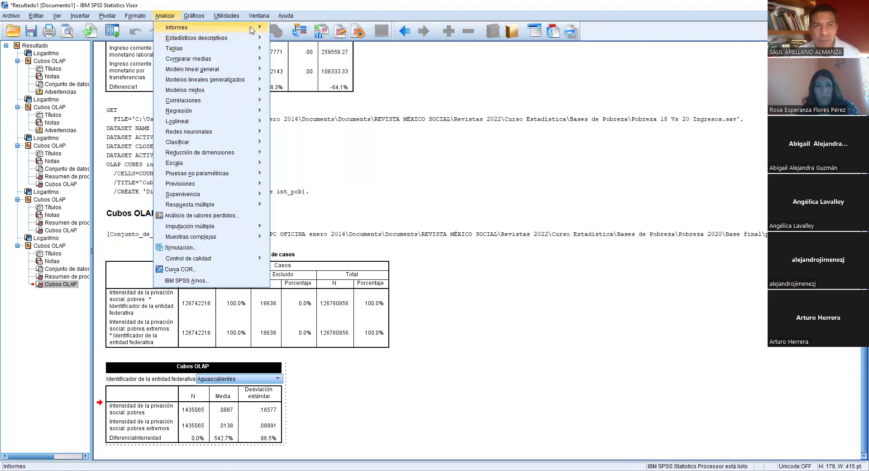
pyautogui.click(301, 40)
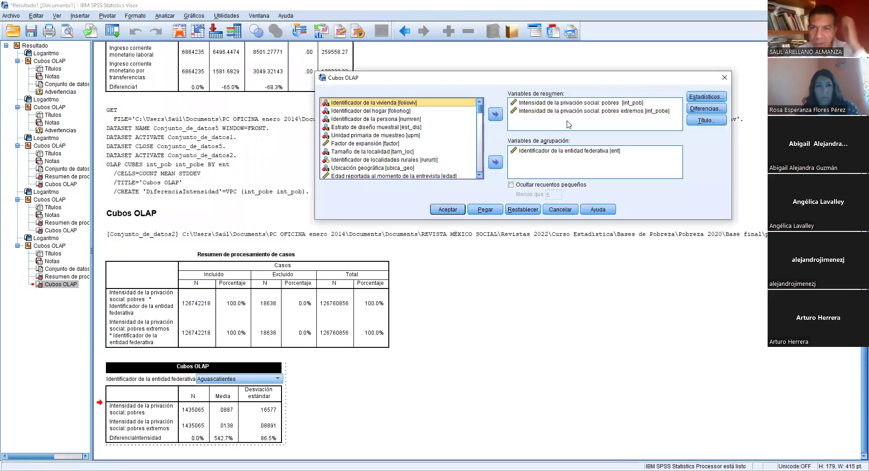
pyautogui.click(706, 109)
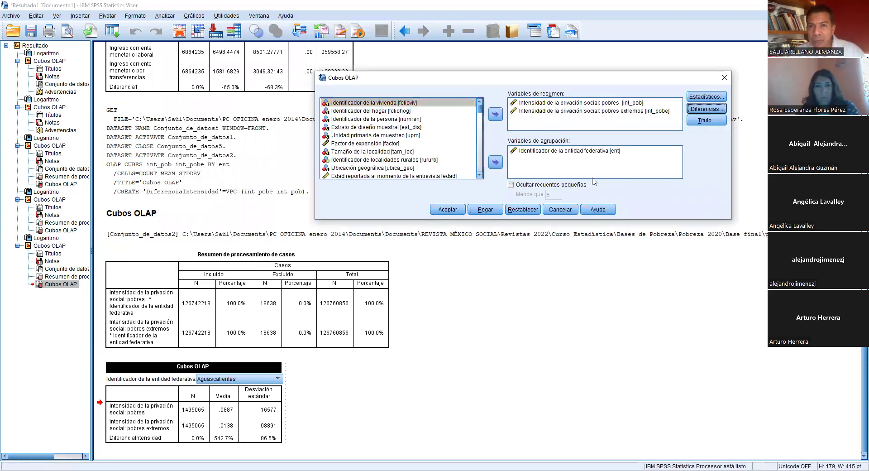
pyautogui.click(498, 160)
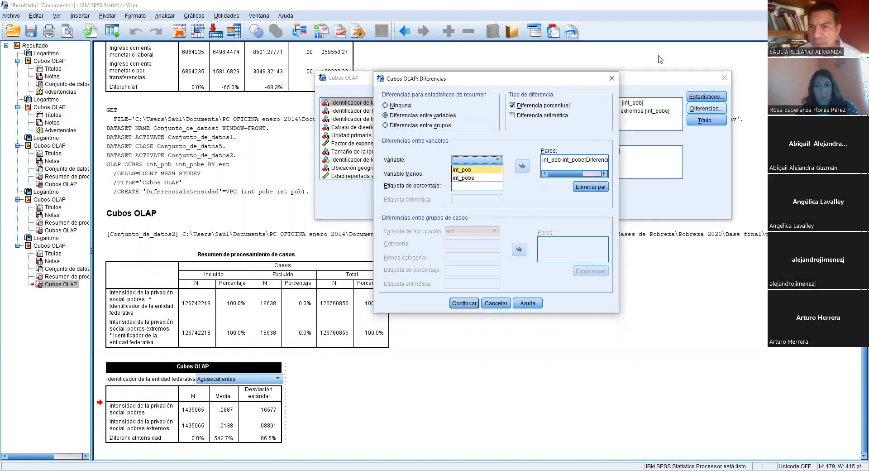
pyautogui.click(611, 79)
pyautogui.click(611, 80)
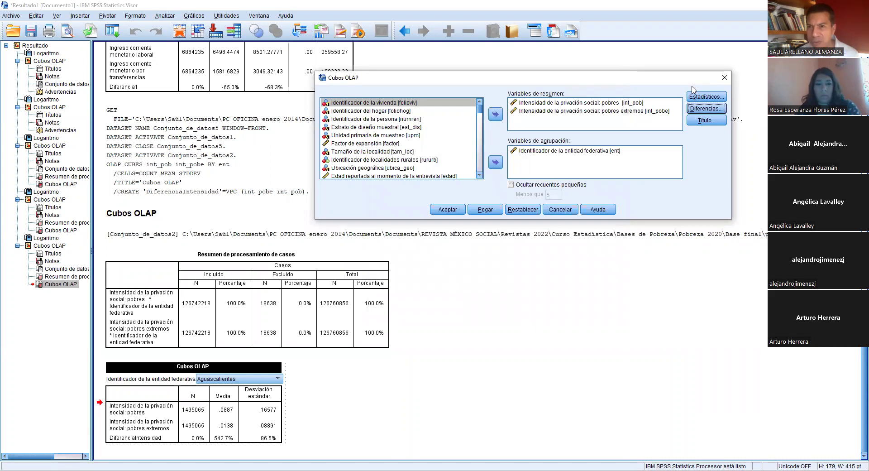
pyautogui.click(725, 79)
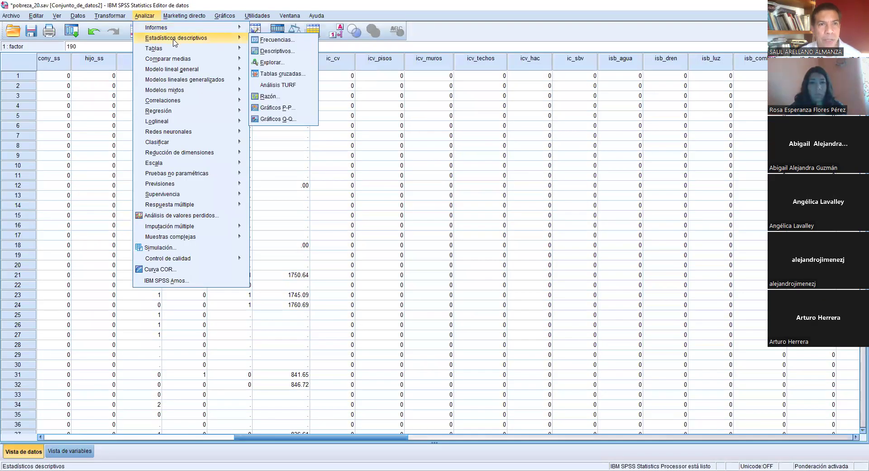
# Step: Start a Medias (compare means) analysis on pobreza_20.sav with int_pob and int_pobe as the dependent variables
pyautogui.moveTo(185, 58)
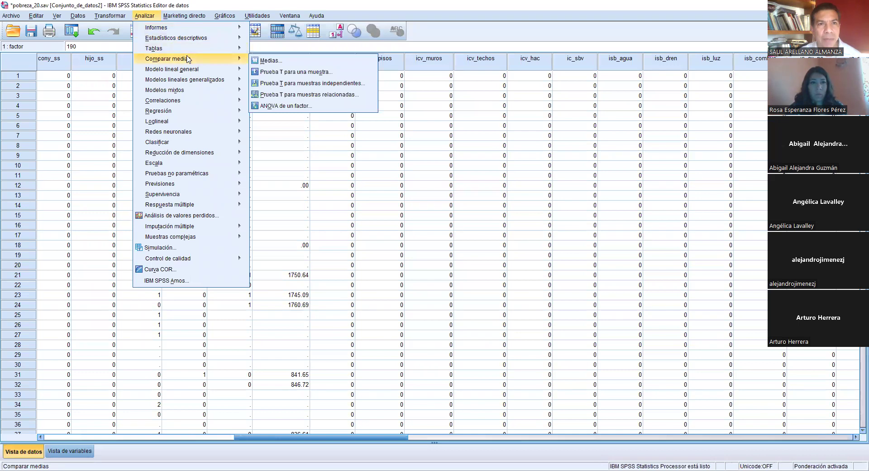
pyautogui.click(261, 61)
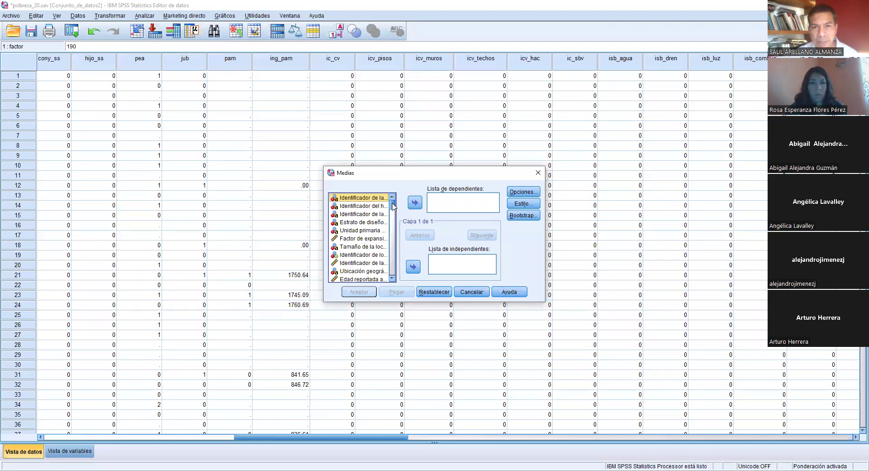
pyautogui.moveTo(392, 206); pyautogui.dragTo(393, 258)
pyautogui.click(362, 214)
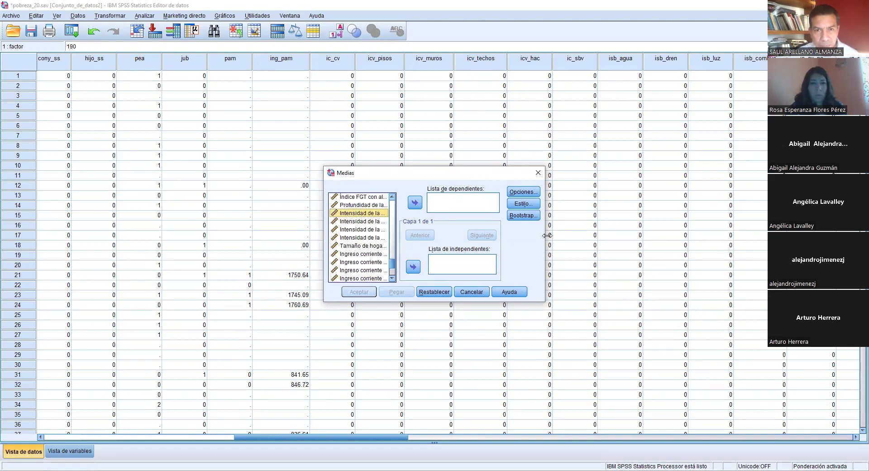
pyautogui.moveTo(547, 235); pyautogui.dragTo(686, 235)
pyautogui.click(486, 202)
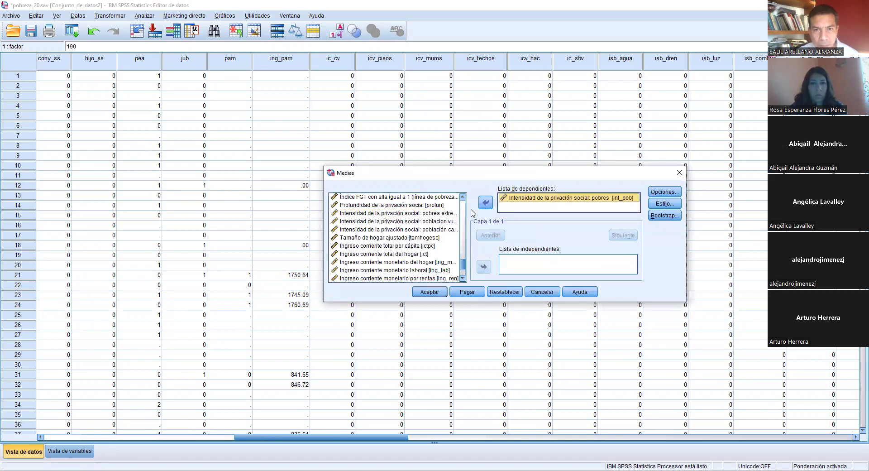
pyautogui.click(442, 215)
pyautogui.click(484, 206)
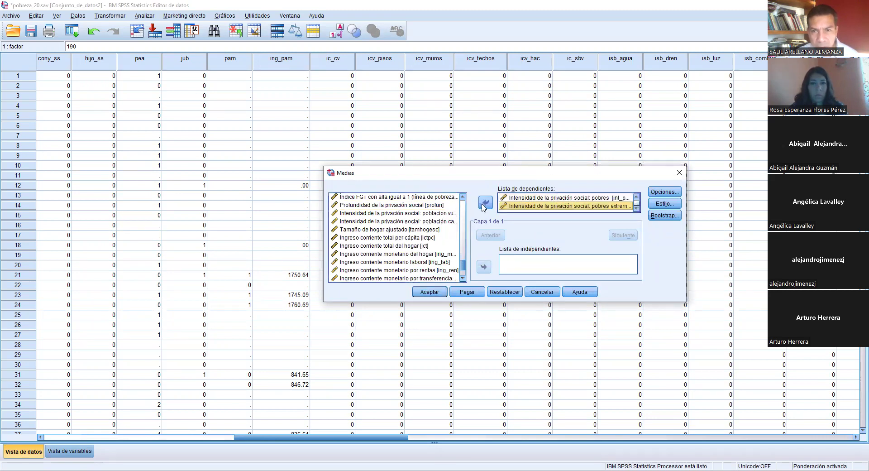
# Step: Set Identificador de la entidad federativa [ent] as the independent variable and run the Medias analysis
pyautogui.moveTo(462, 265); pyautogui.dragTo(455, 206)
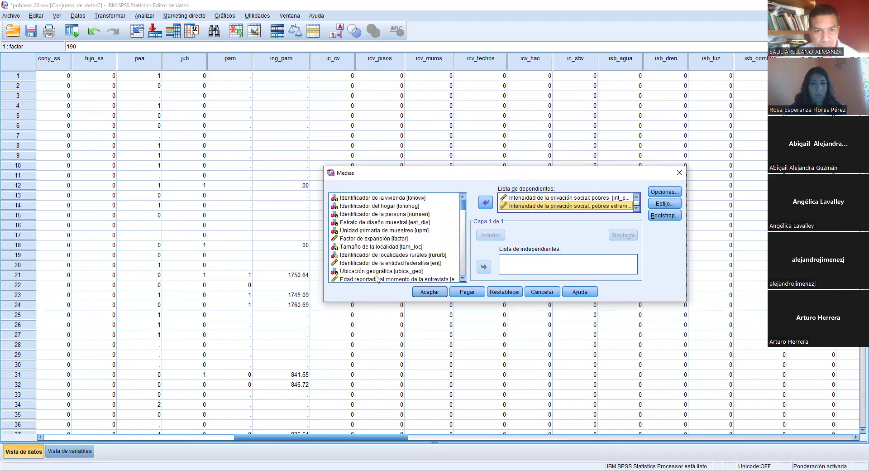
pyautogui.scroll(-1, 402, 256)
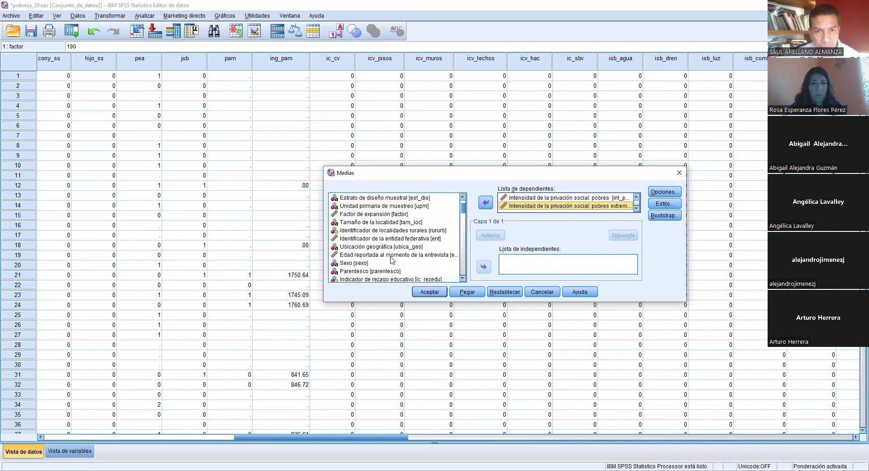
pyautogui.click(379, 238)
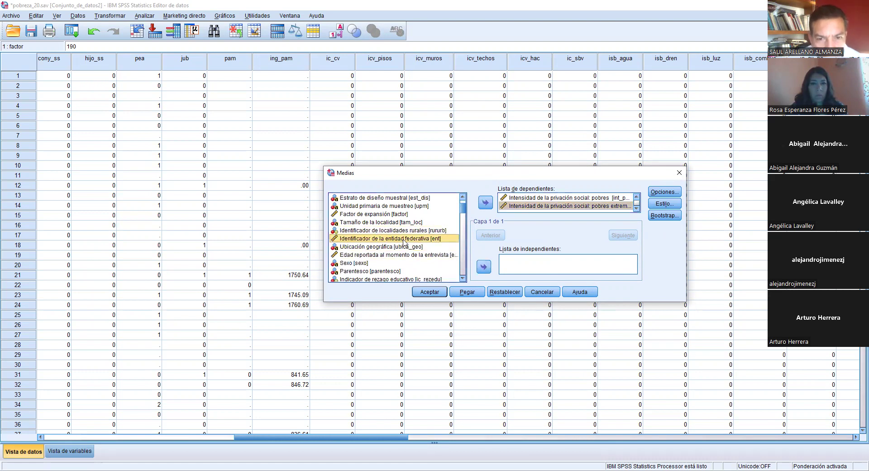
pyautogui.click(484, 268)
pyautogui.click(444, 293)
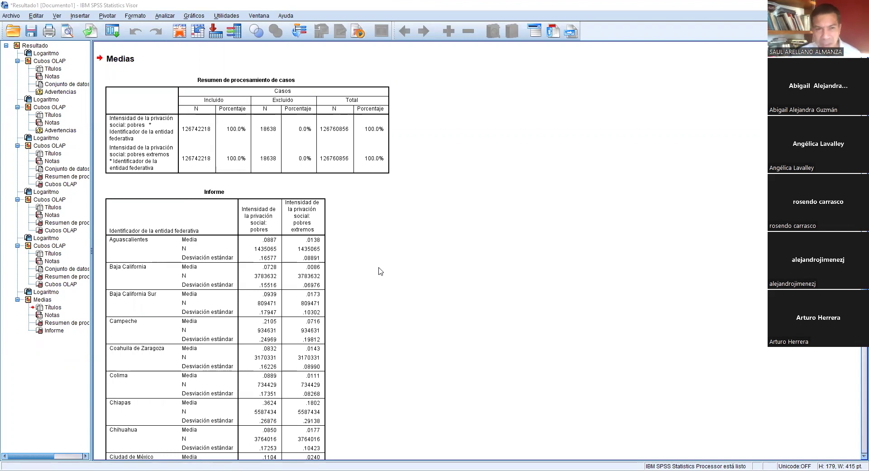
# Step: Examine the Informe table's deprivation intensity means by federal entity, from Aguascalientes down to the Total row and back
pyautogui.scroll(-3, 342, 267)
pyautogui.click(172, 301)
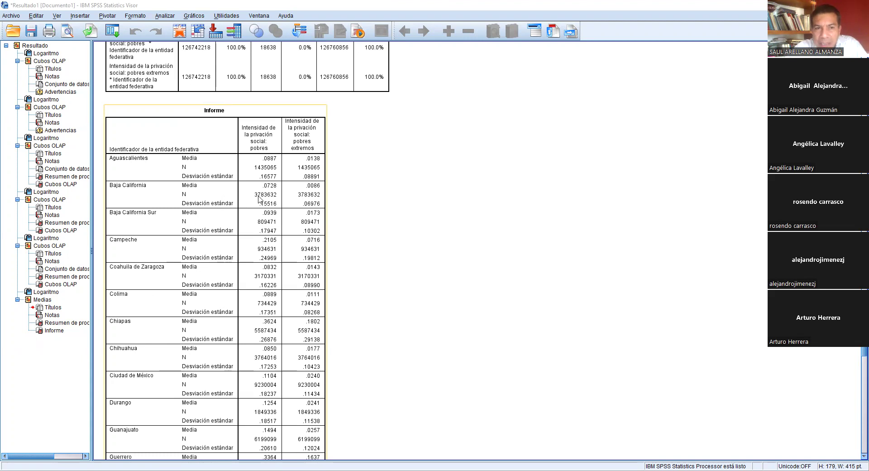
pyautogui.scroll(-2, 261, 199)
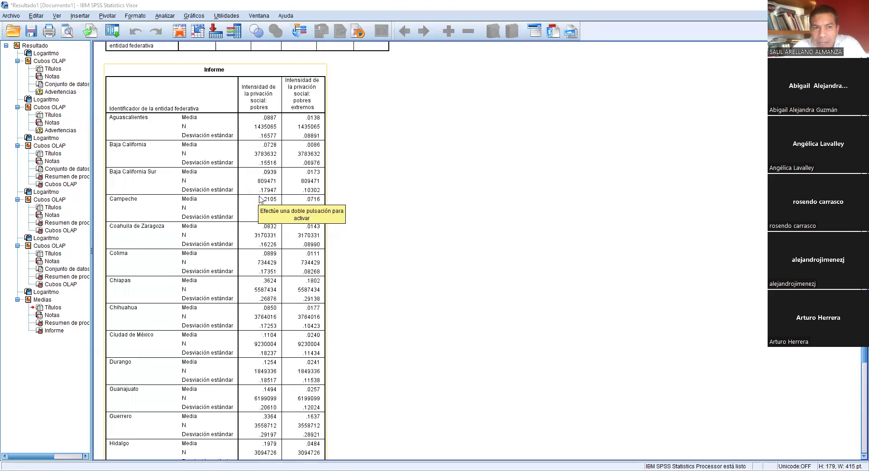
pyautogui.scroll(-13, 260, 199)
pyautogui.scroll(-1, 260, 199)
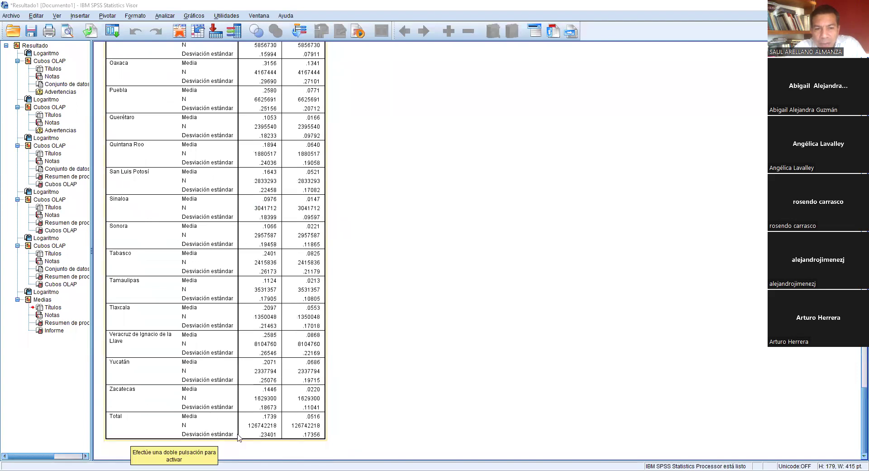
pyautogui.scroll(3, 280, 410)
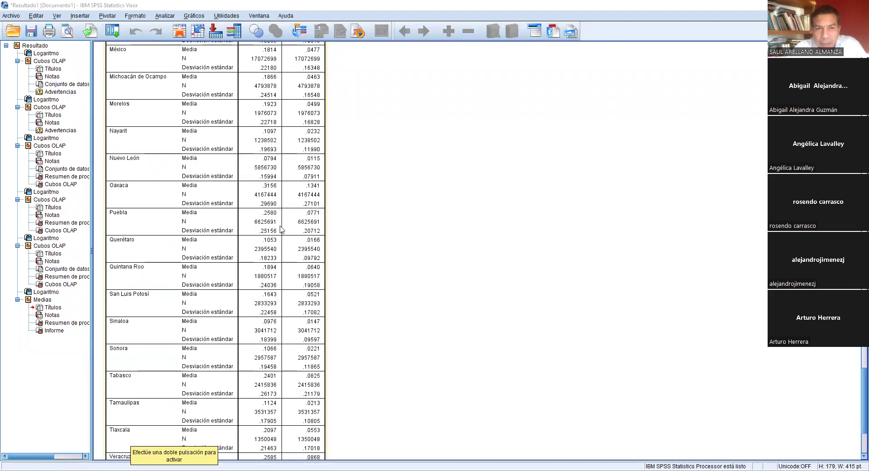
pyautogui.scroll(14, 280, 230)
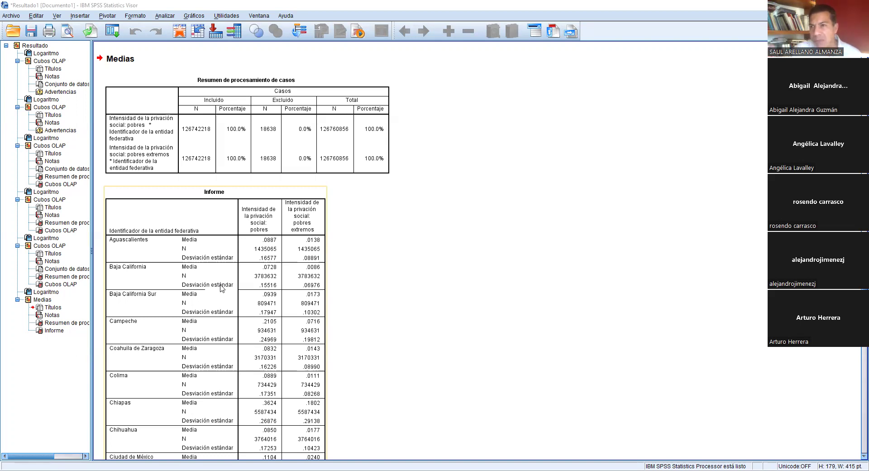
pyautogui.click(165, 15)
pyautogui.moveTo(204, 59)
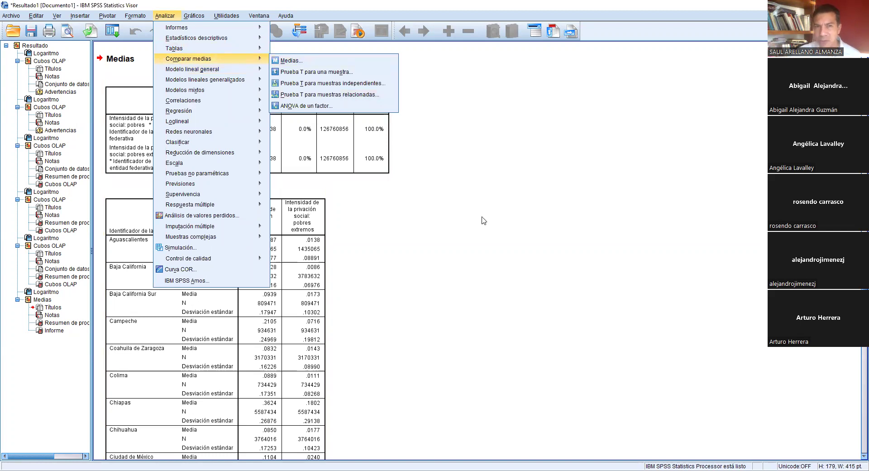
pyautogui.click(503, 240)
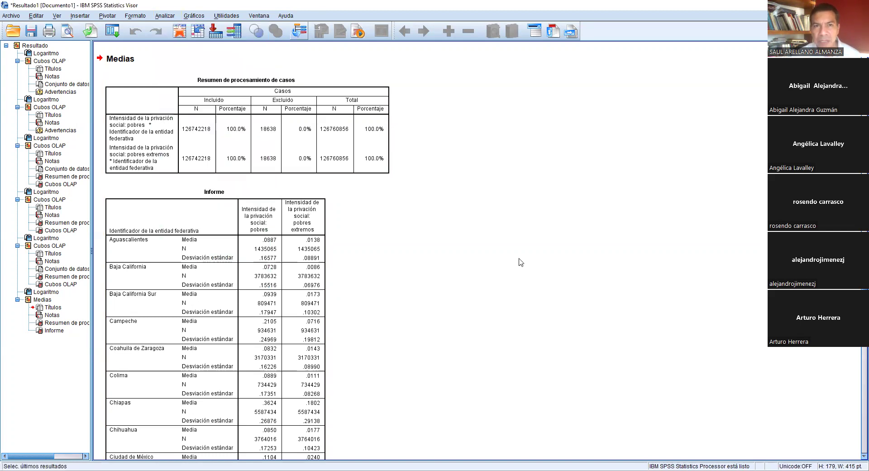